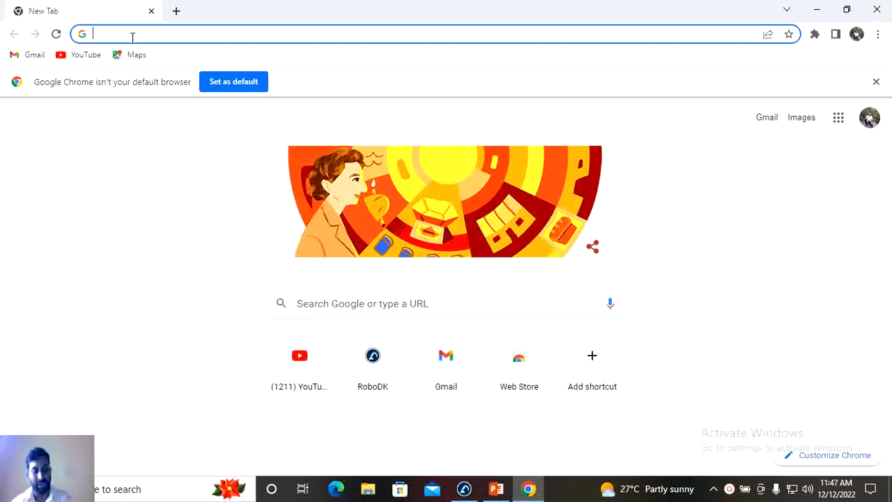
- Open the download page of robodk.com to view the available RoboDK installers, and minimize the browser
text(rob)
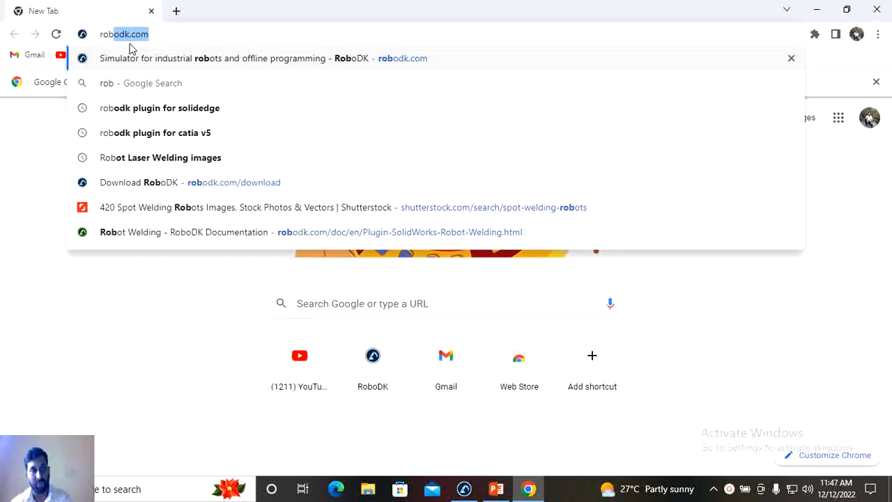
text(o)
key(Return)
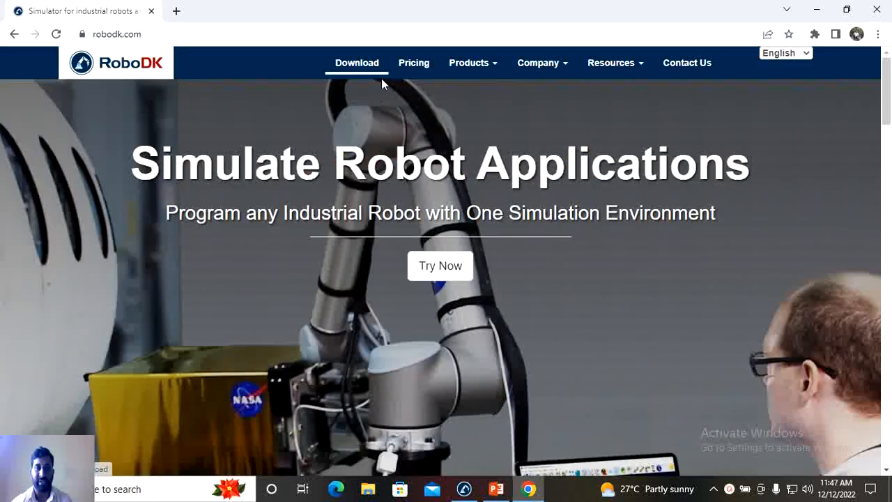
click(373, 71)
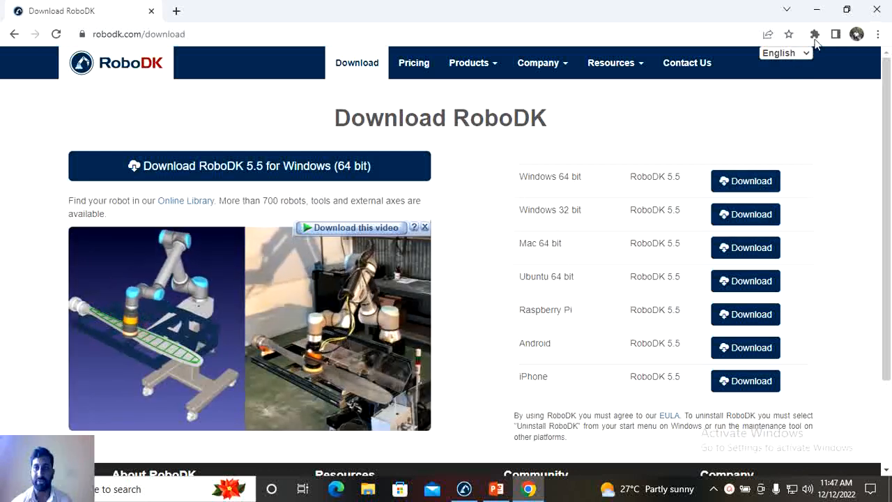
click(816, 9)
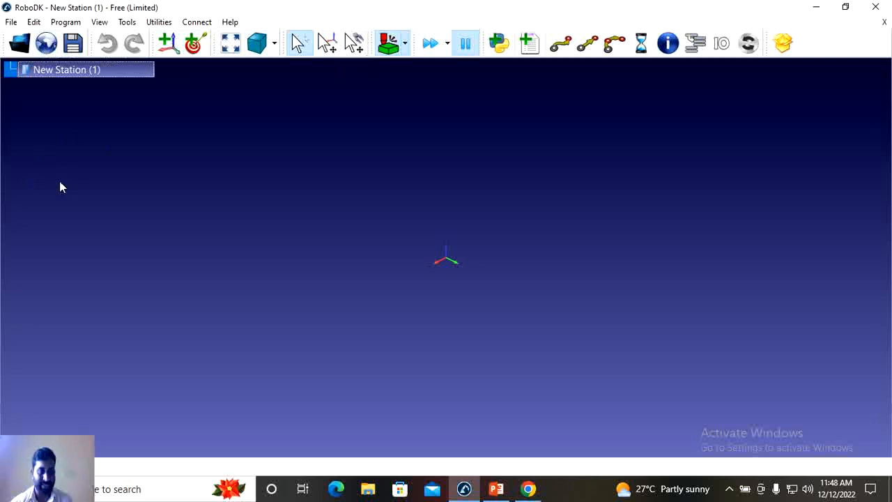
- Look through the robots and example stations in the local RoboDK Library folder without loading a file
click(21, 43)
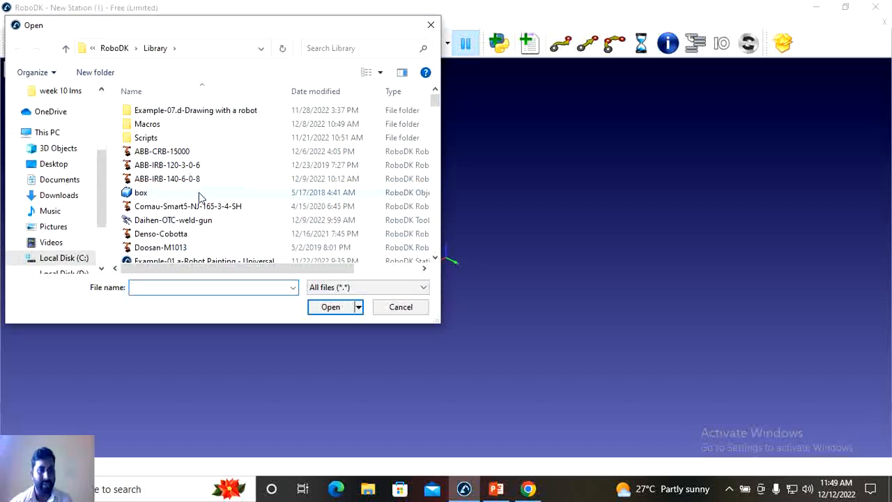
scroll(199, 193, down, 4)
scroll(200, 187, down, 1)
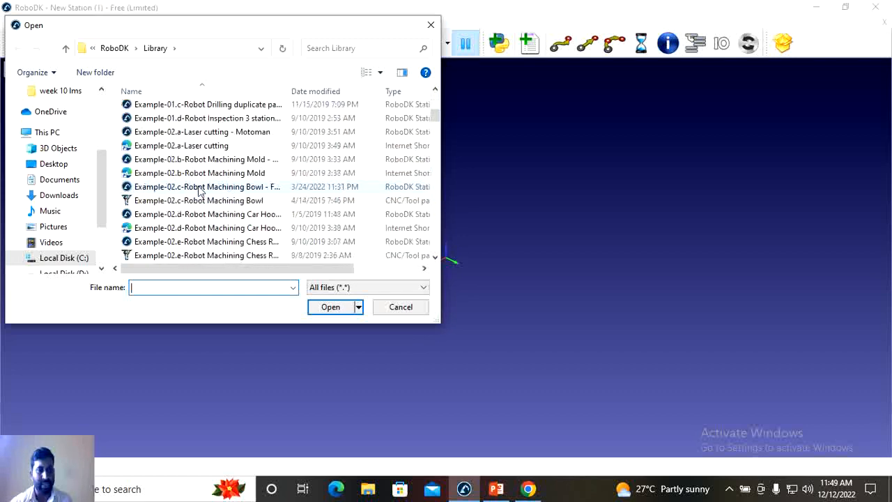
click(436, 32)
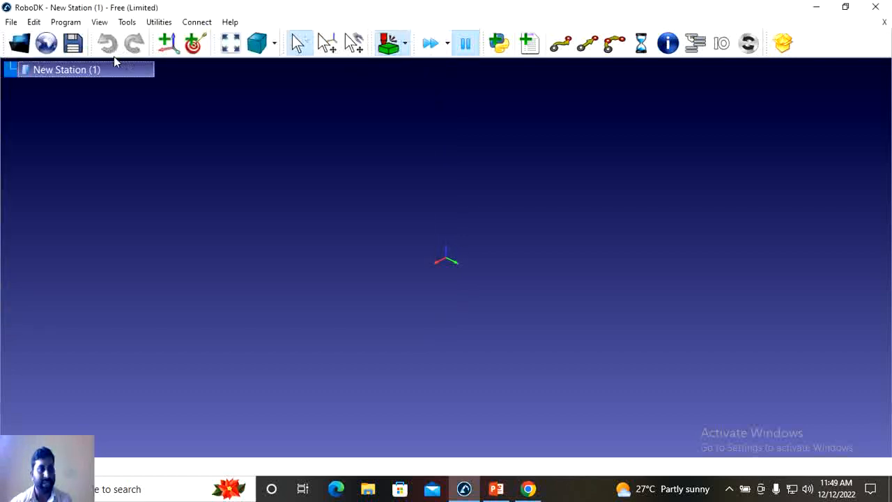
- Open the online robot library and look over the listed ABB robots and the available filters
click(46, 43)
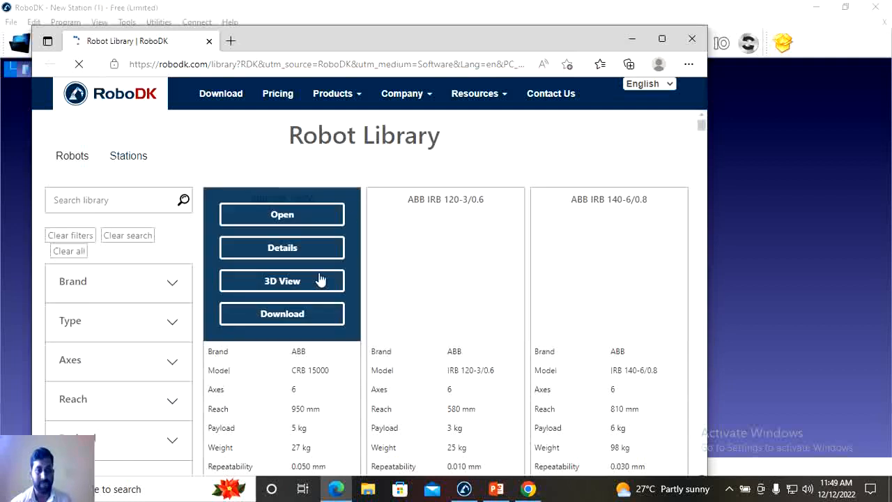
scroll(163, 240, down, 2)
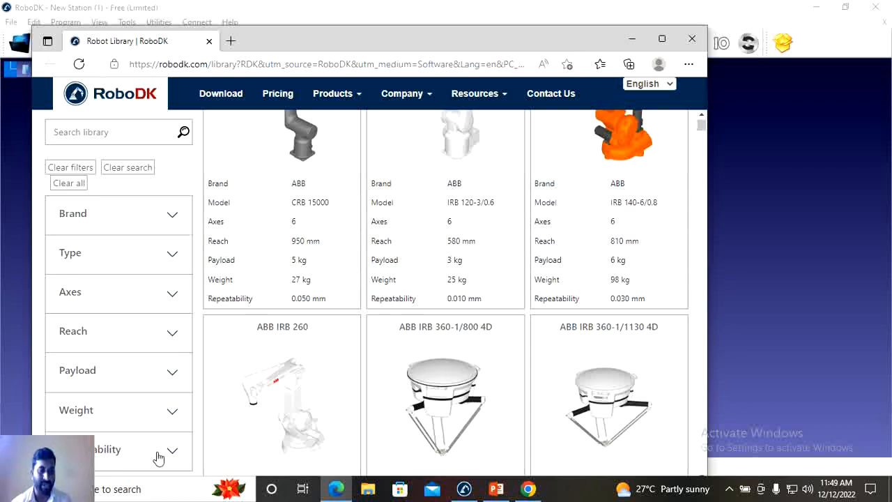
scroll(174, 418, up, 2)
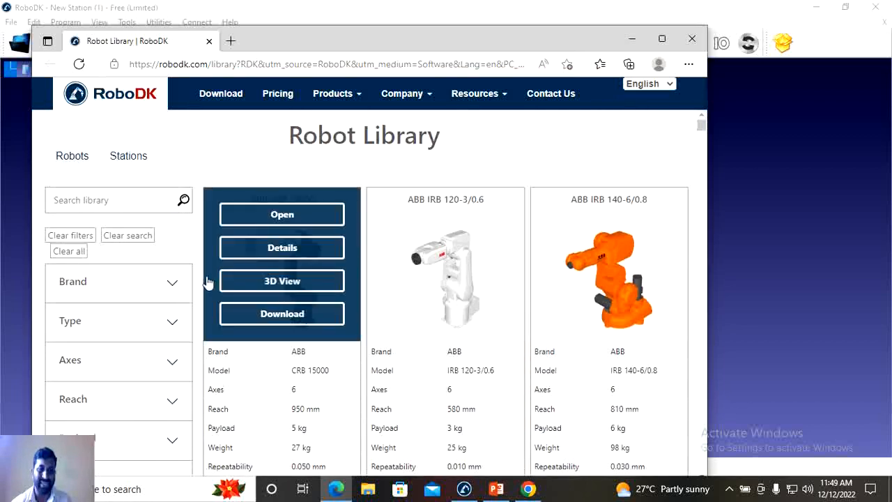
mouse_move(400, 279)
mouse_move(230, 263)
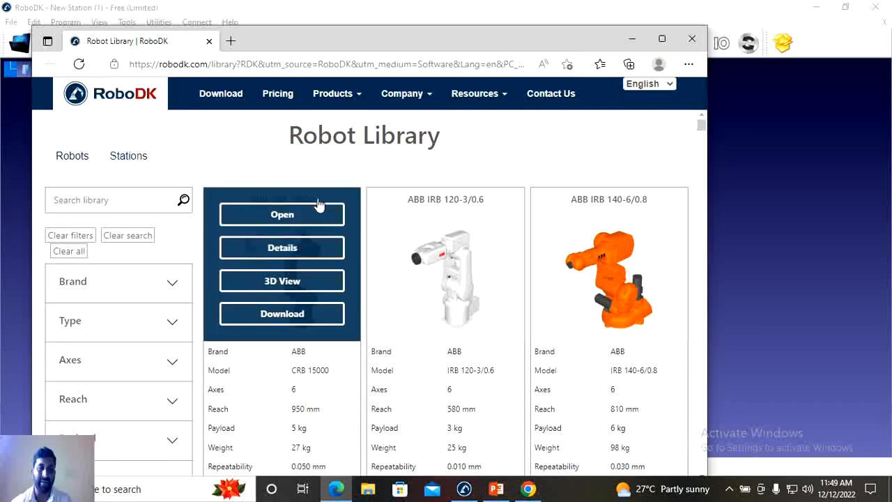
- Look through the robot manufacturers in the library's Brand filter, and close the online library
click(175, 290)
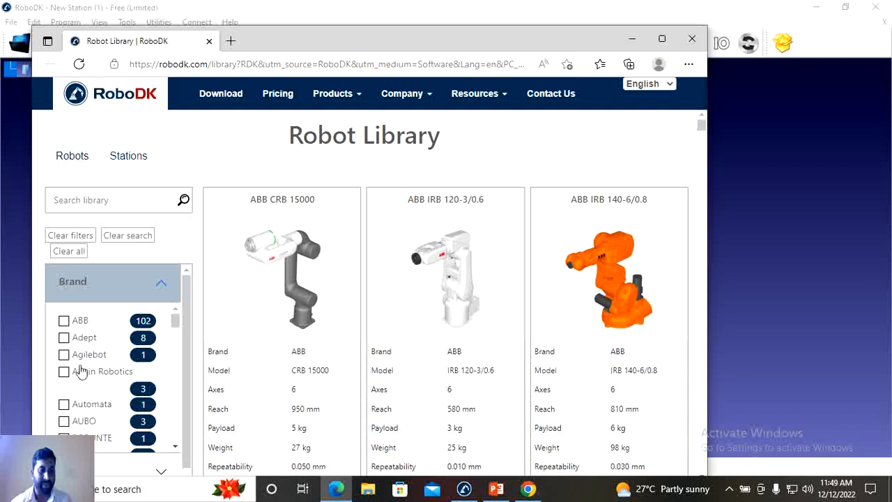
scroll(110, 403, down, 1)
scroll(110, 403, down, 6)
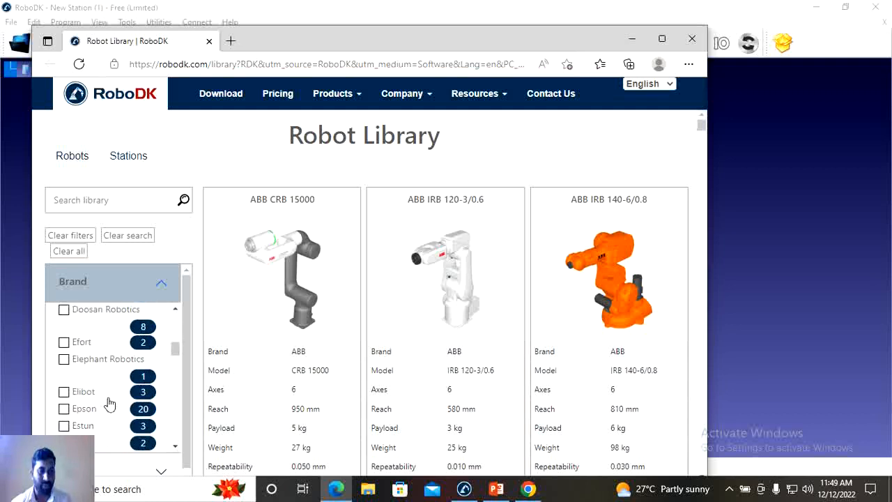
click(161, 286)
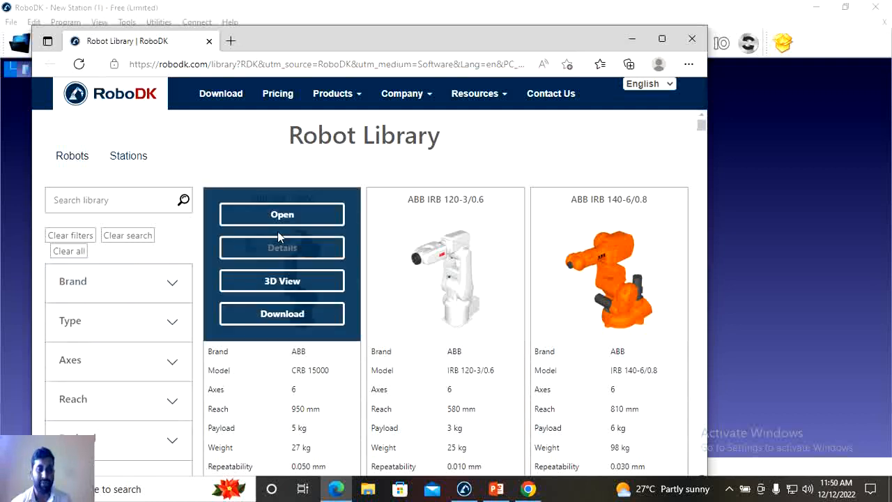
mouse_move(279, 234)
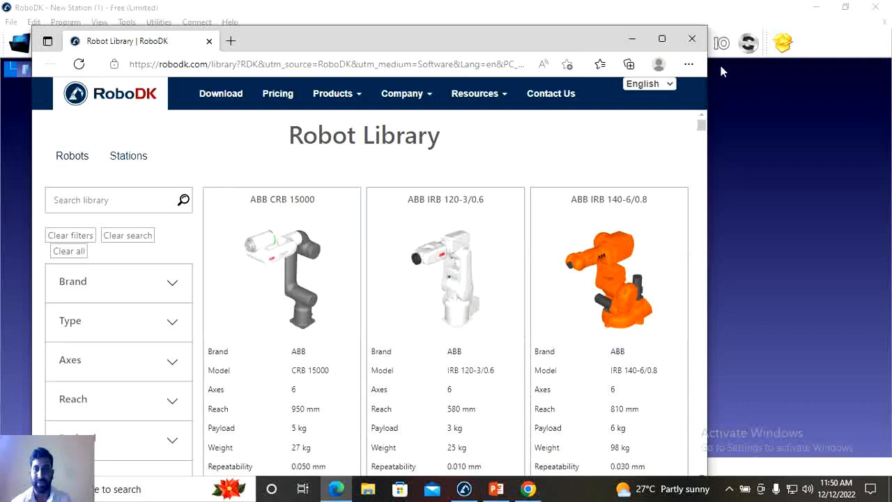
click(692, 39)
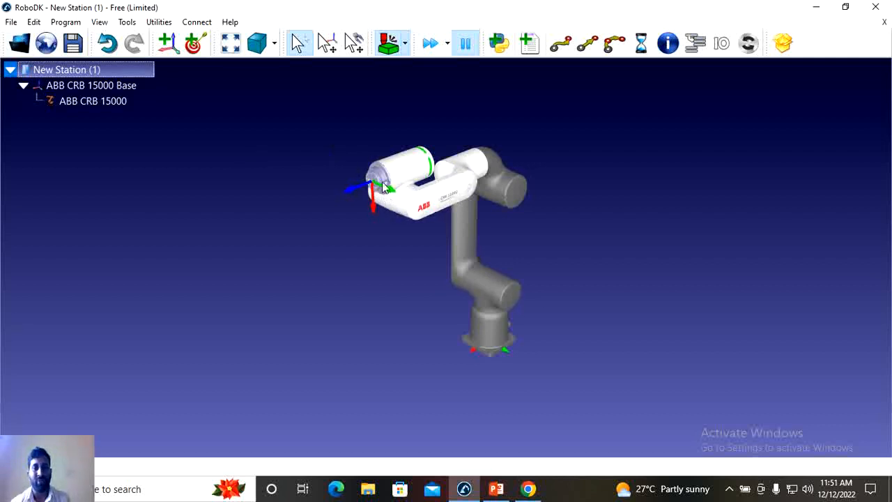
- Load the weld_gun tool from the local RoboDK Library folder onto the ABB CRB 15000 robot
click(21, 44)
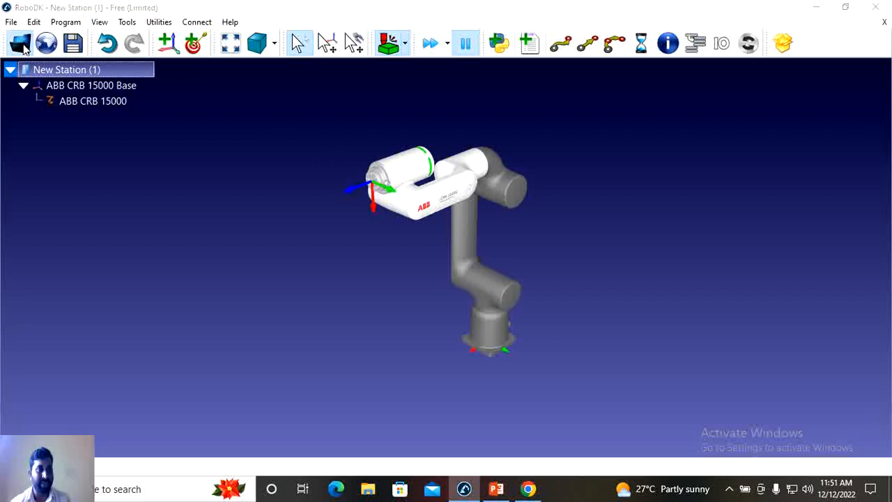
scroll(188, 167, down, 15)
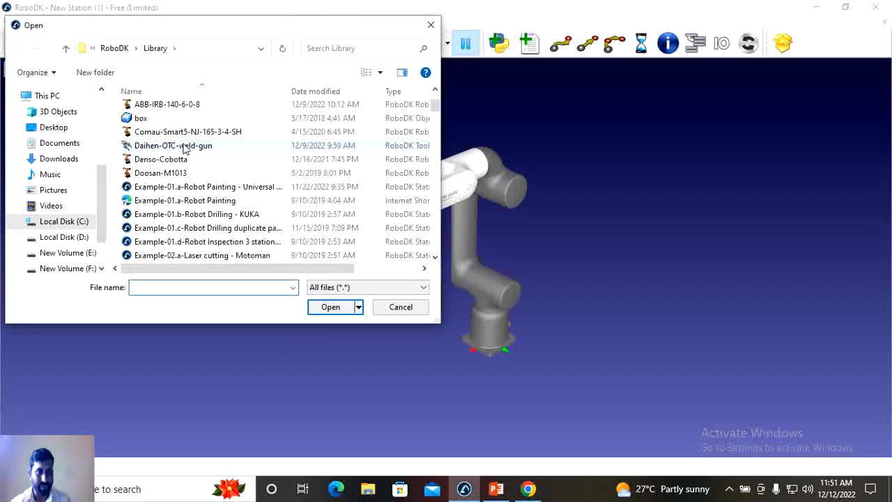
scroll(202, 202, down, 8)
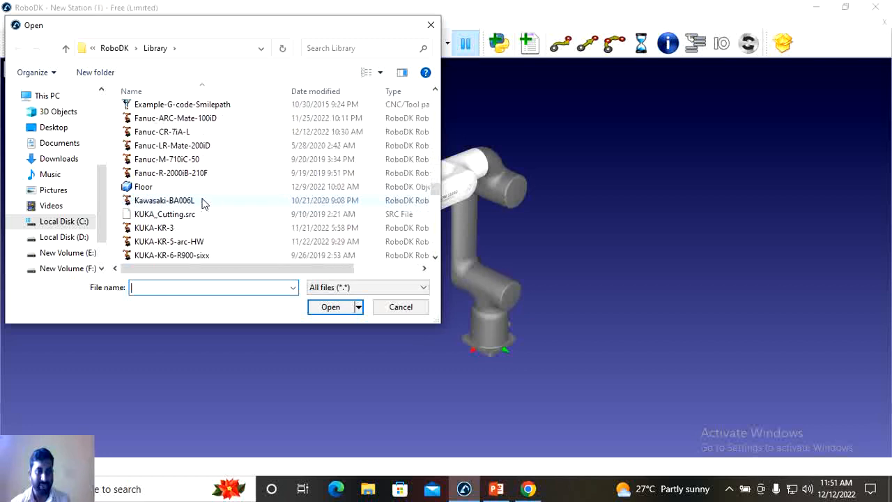
scroll(198, 201, up, 9)
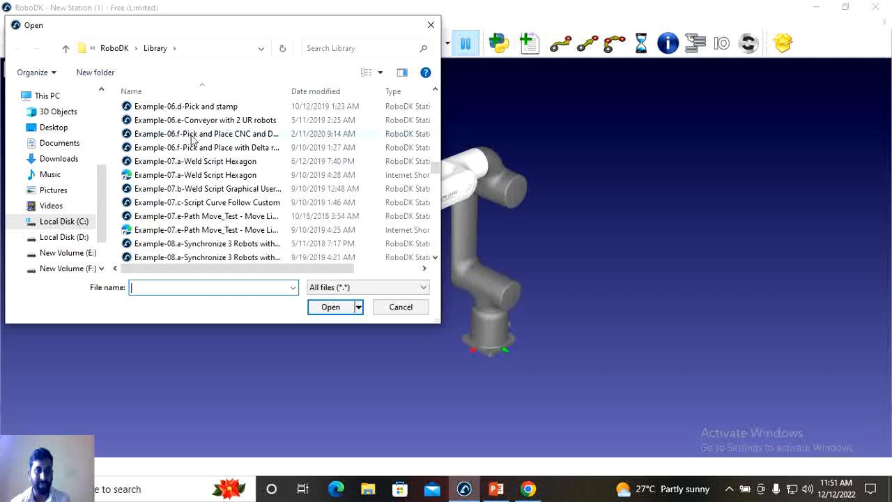
scroll(180, 150, up, 1)
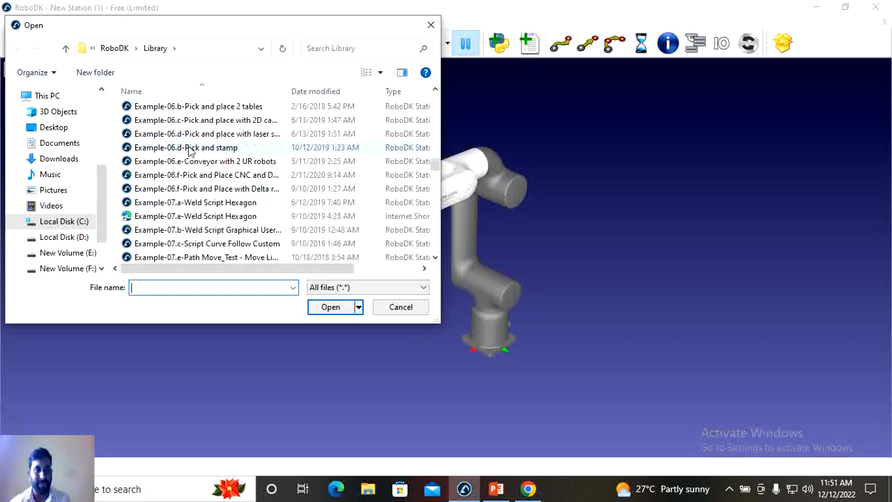
scroll(217, 154, up, 2)
scroll(217, 152, up, 3)
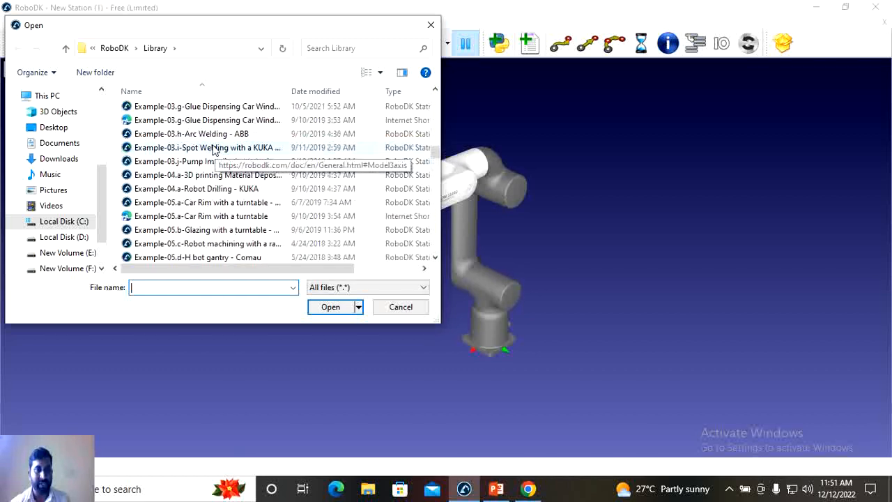
scroll(224, 148, up, 1)
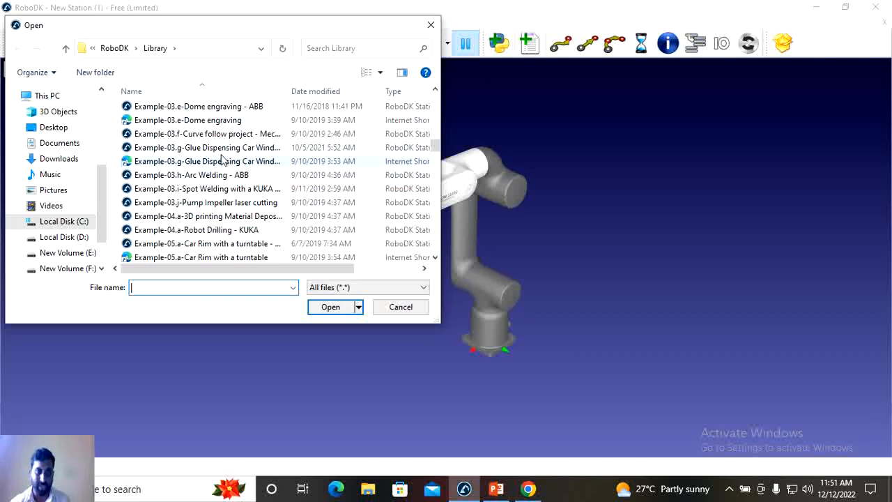
scroll(221, 160, up, 2)
scroll(223, 160, down, 12)
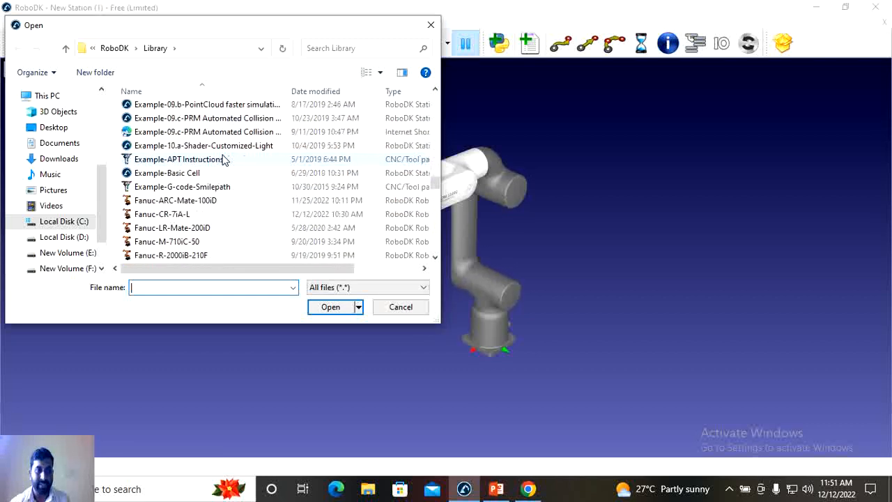
scroll(223, 159, down, 20)
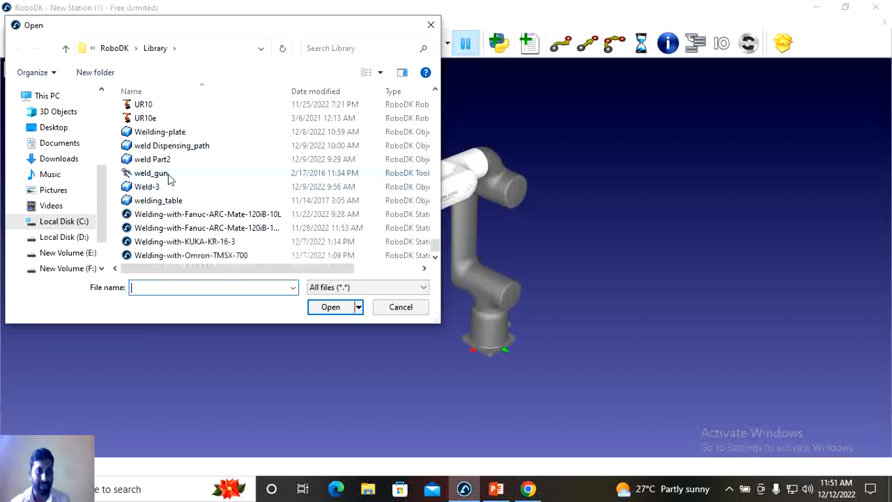
click(168, 177)
click(338, 310)
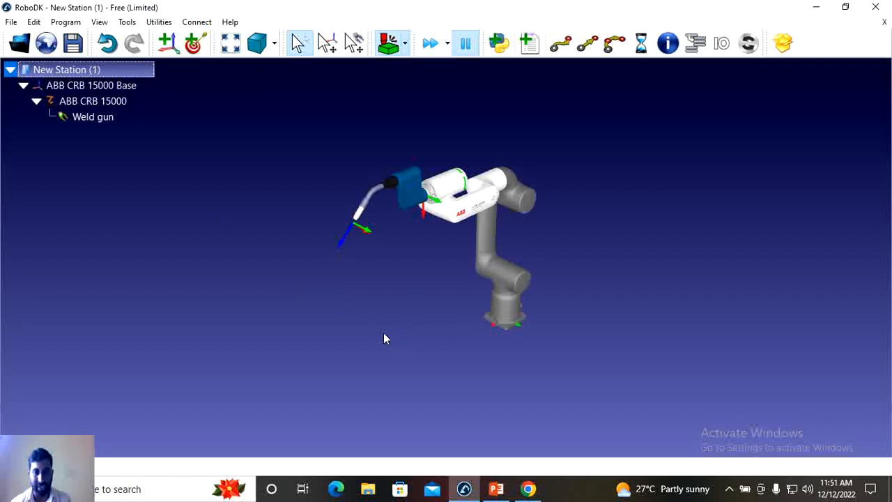
- Add a reference frame to the station and define its position with respect to ABB CRB 15000 Base
click(168, 43)
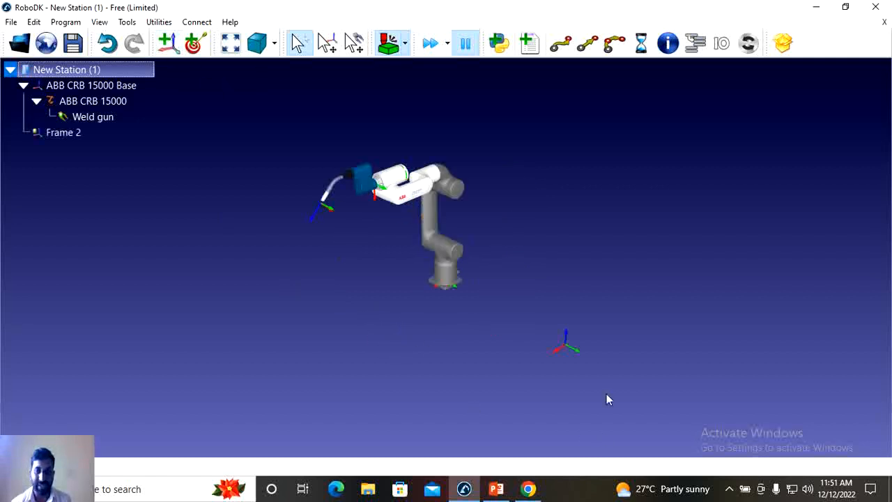
click(95, 132)
double_click(95, 133)
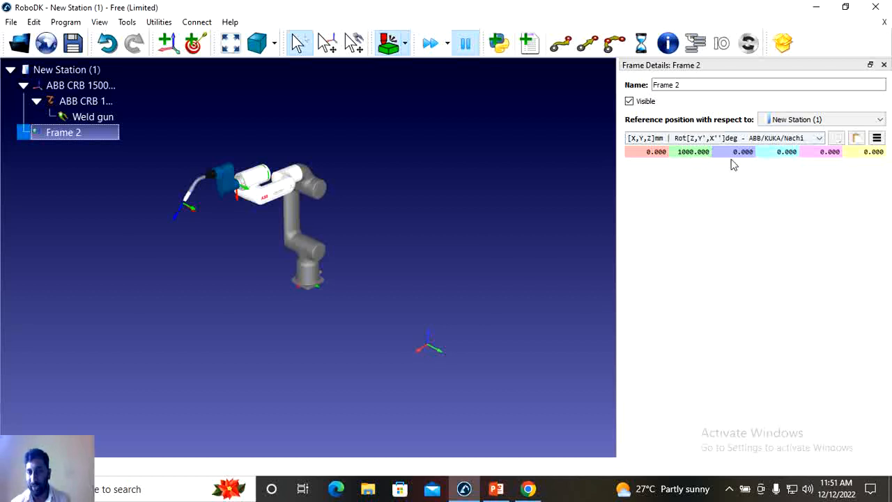
click(839, 120)
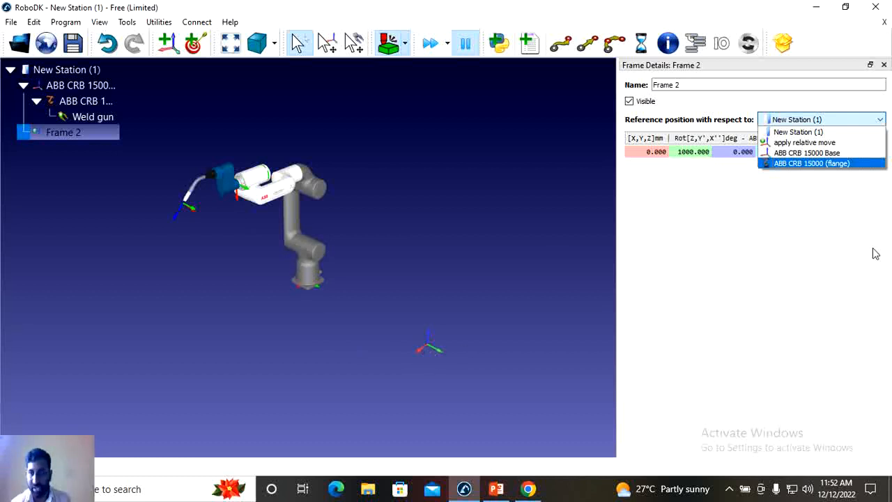
click(822, 154)
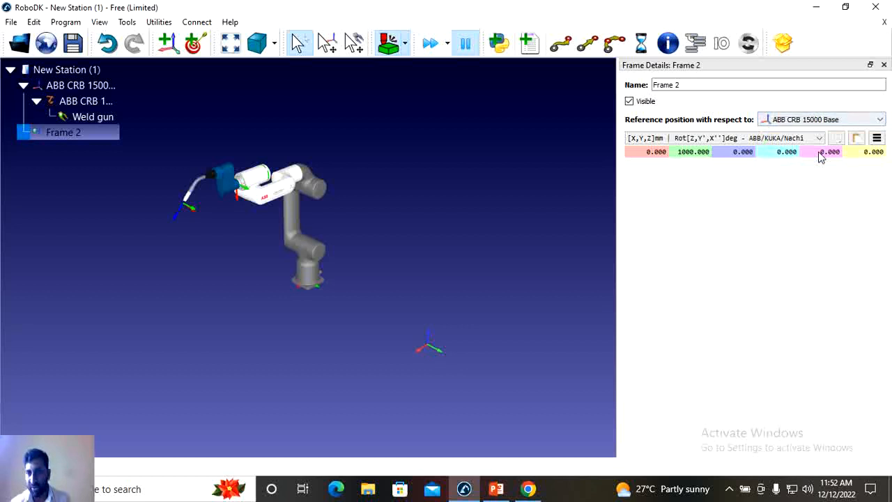
- Set the new reference frame's position to X 1000 mm and Y 0 mm relative to the robot base
drag(668, 151, 643, 154)
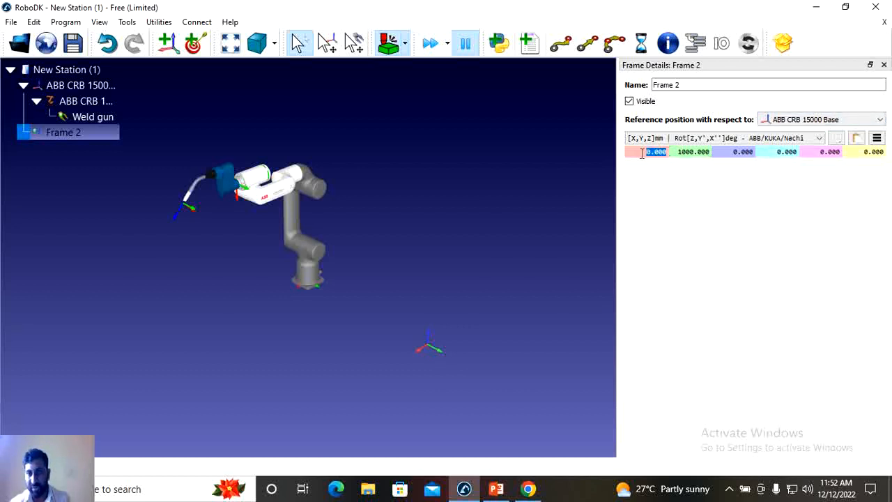
text(1000)
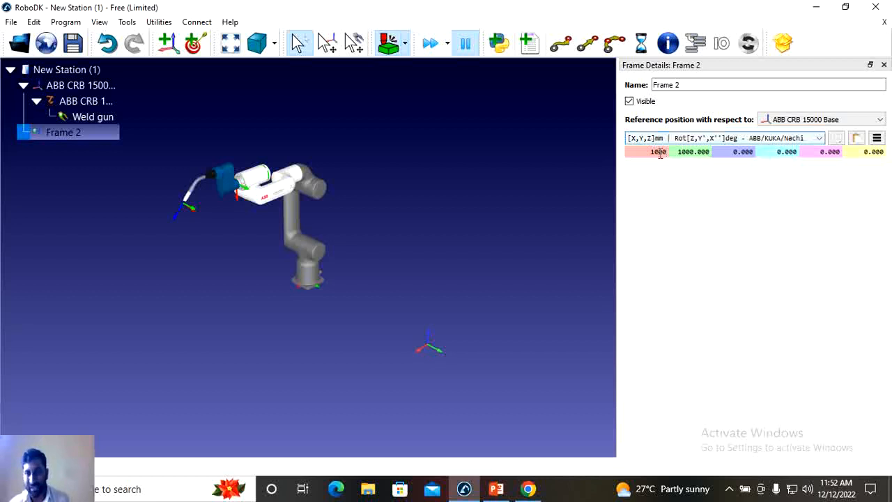
key(Tab)
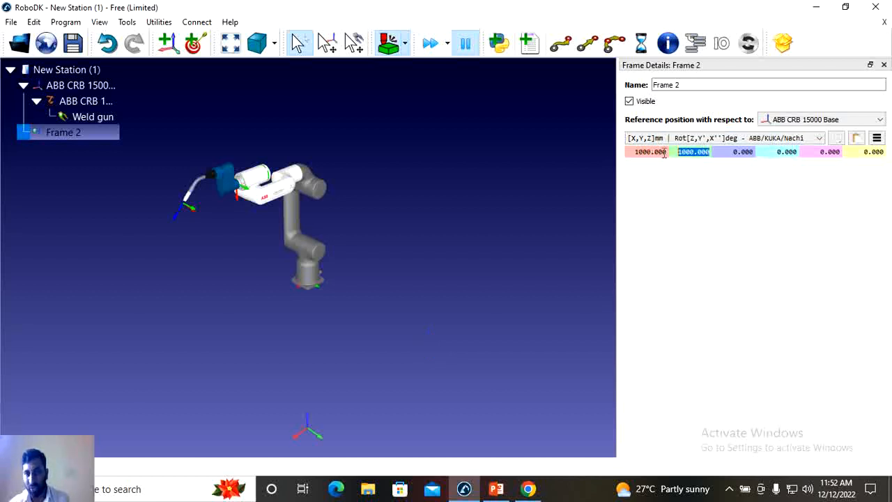
text(0)
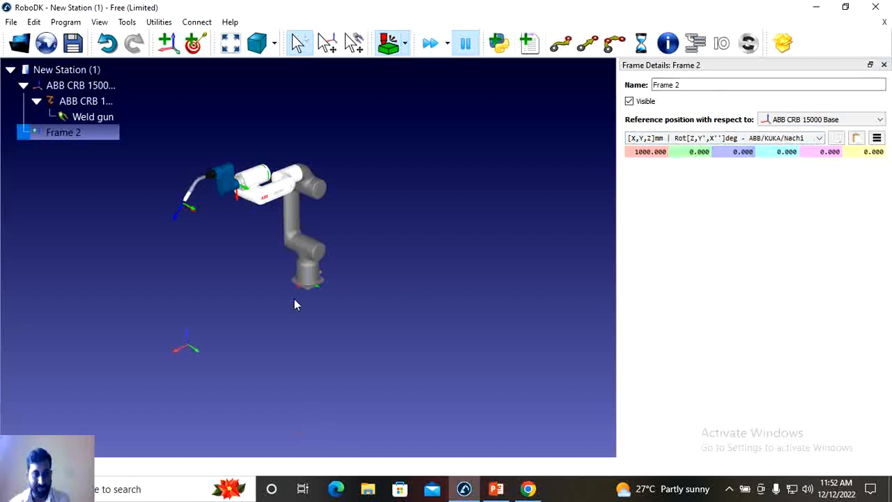
key(Tab)
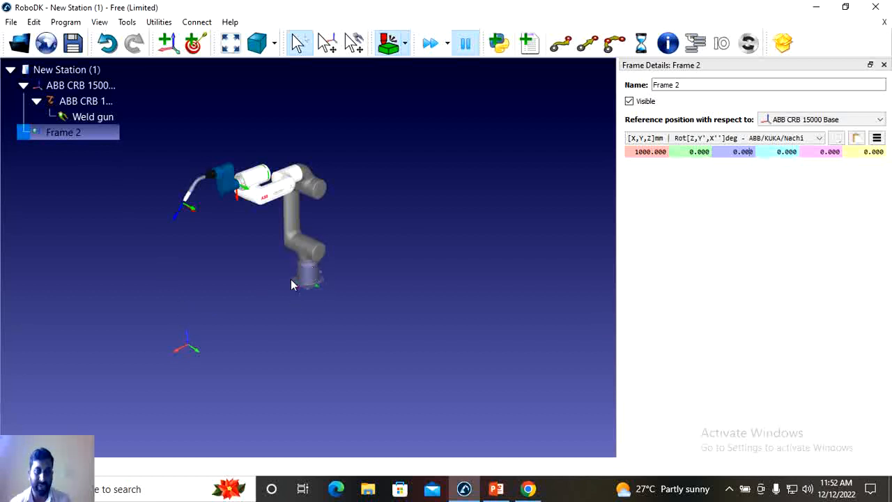
- Load the Object Inspection STP file from the local RoboDK Library folder and nest the object under Frame 2
click(884, 64)
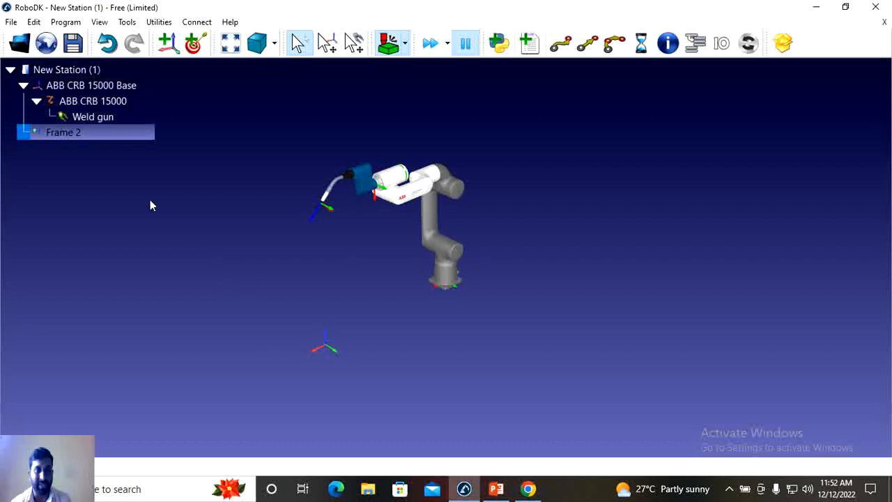
click(20, 43)
scroll(225, 189, down, 15)
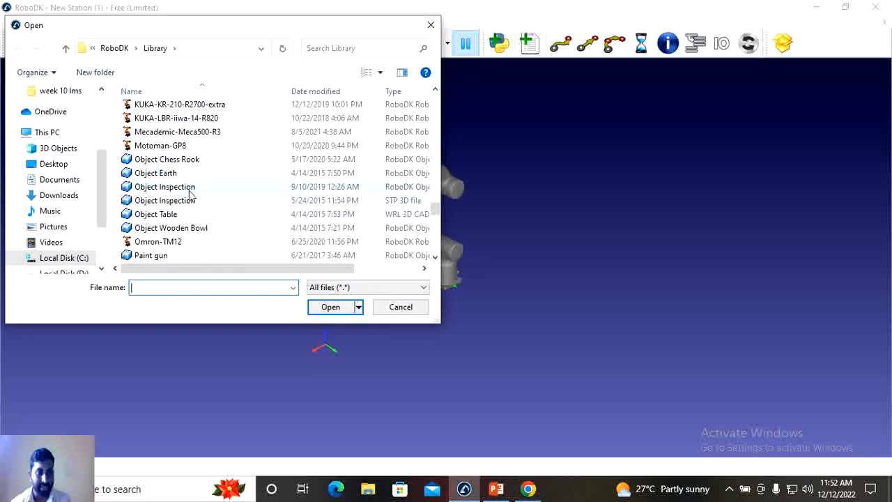
click(187, 202)
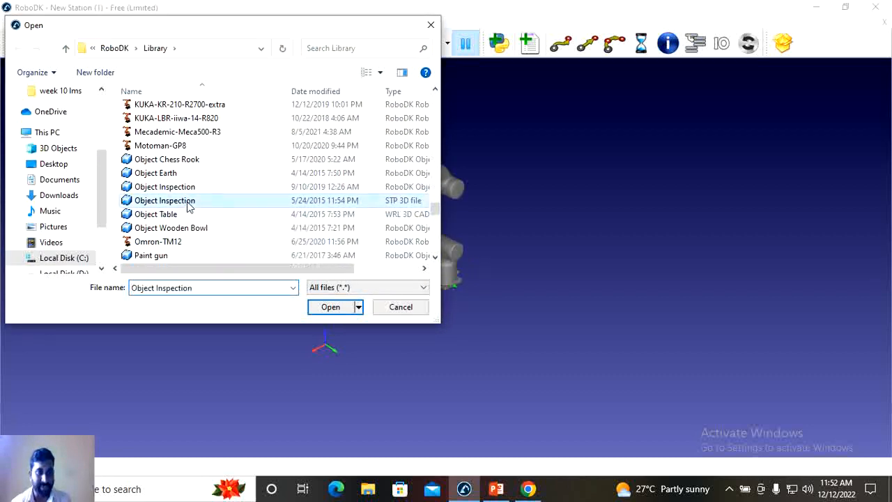
click(329, 307)
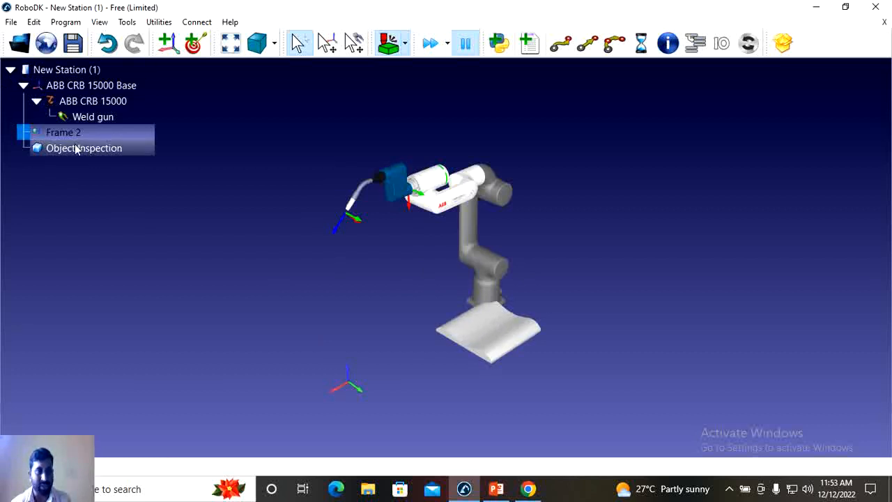
drag(79, 152, 78, 134)
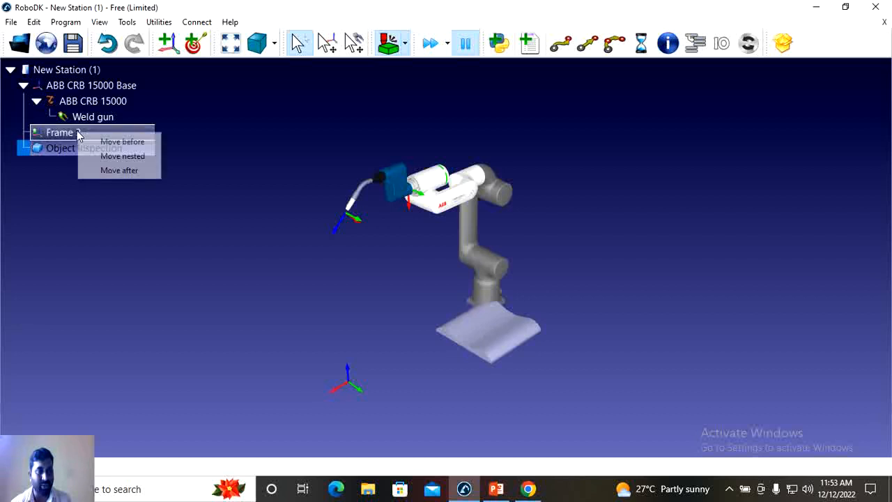
click(129, 157)
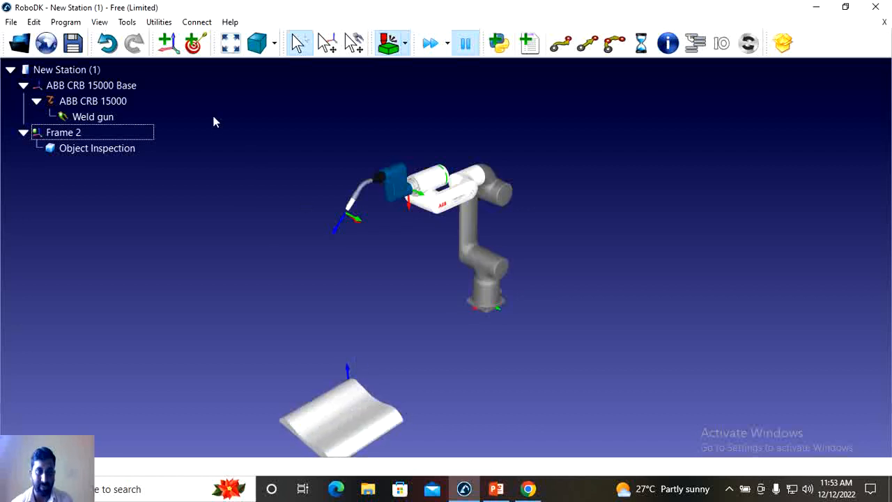
- Add a first target under Frame 2 at the weld gun's current pose and try to move the gun along its tool axis
click(196, 44)
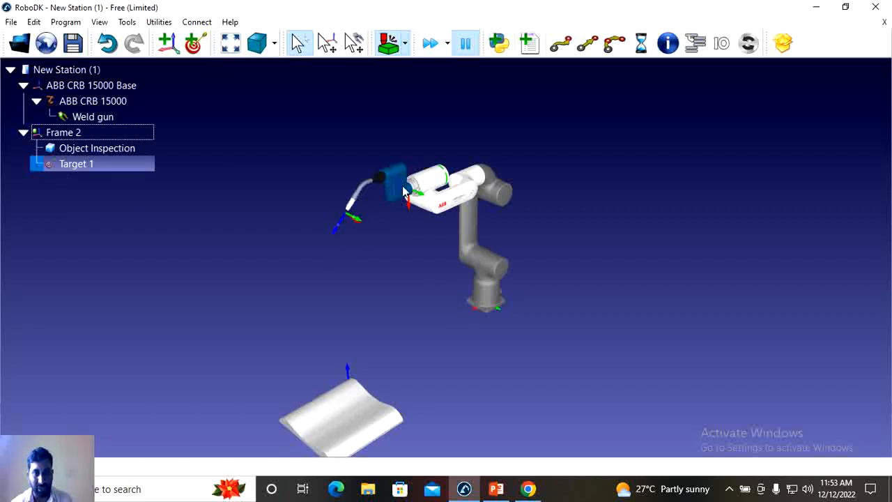
key(alt)
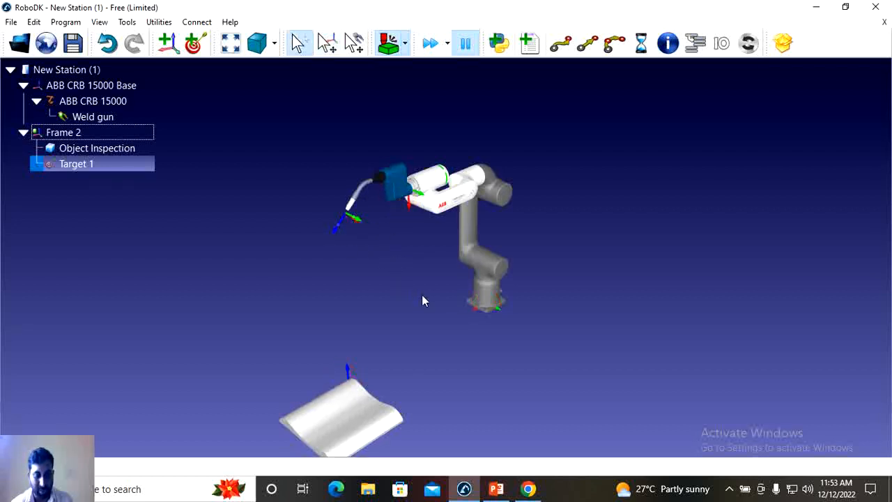
key(alt)
mouse_move(335, 233)
alt+mouse_down()
mouse_move(325, 239)
mouse_move(337, 236)
alt+mouse_up()
drag(399, 316, 652, 295)
key(alt)
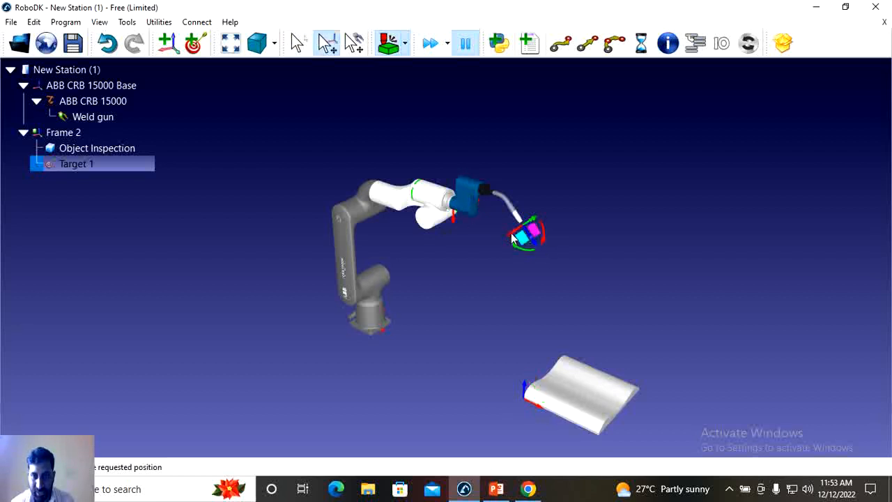
drag(605, 270, 350, 283)
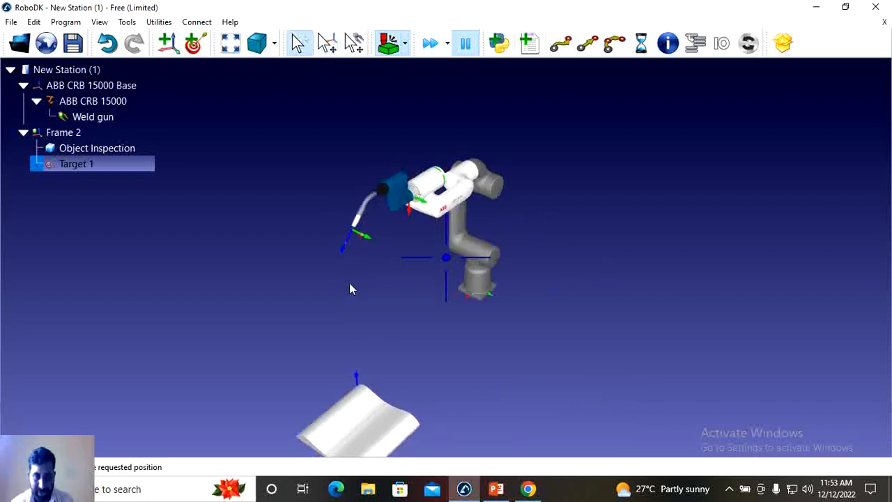
key(alt)
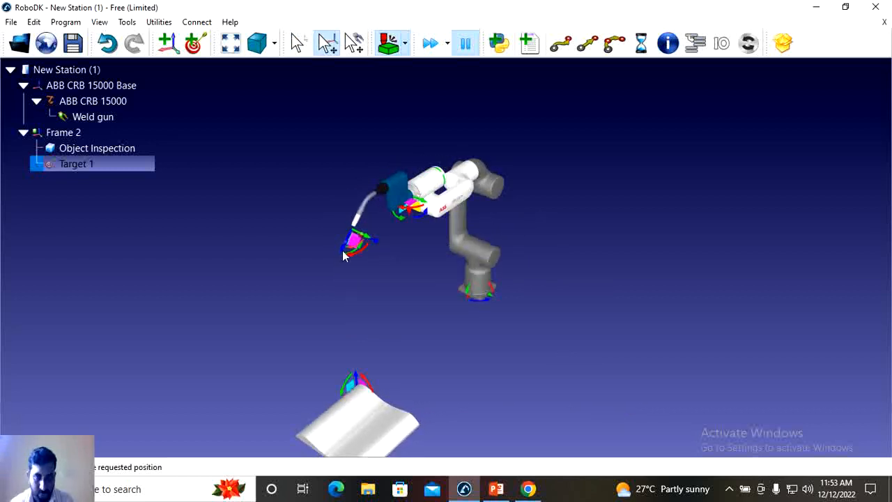
drag(343, 246, 365, 231)
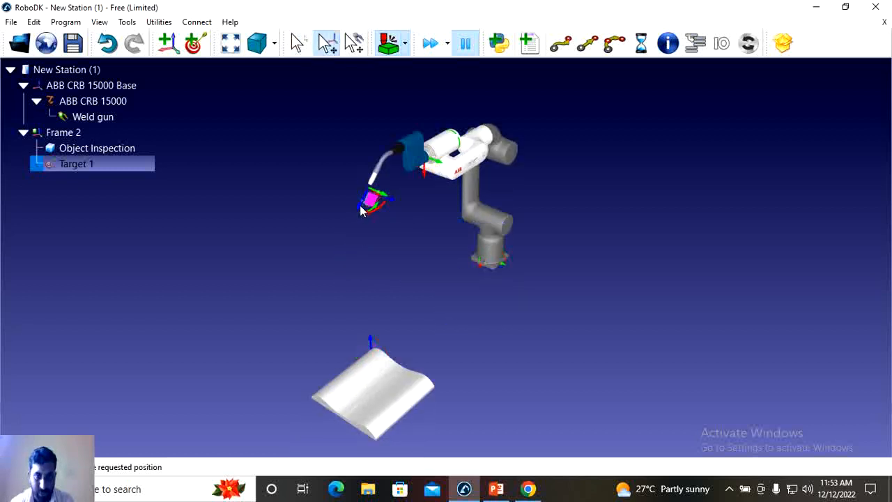
- Move the weld gun forward and down from Target 1 and record the new pose as a second target
drag(490, 312, 745, 285)
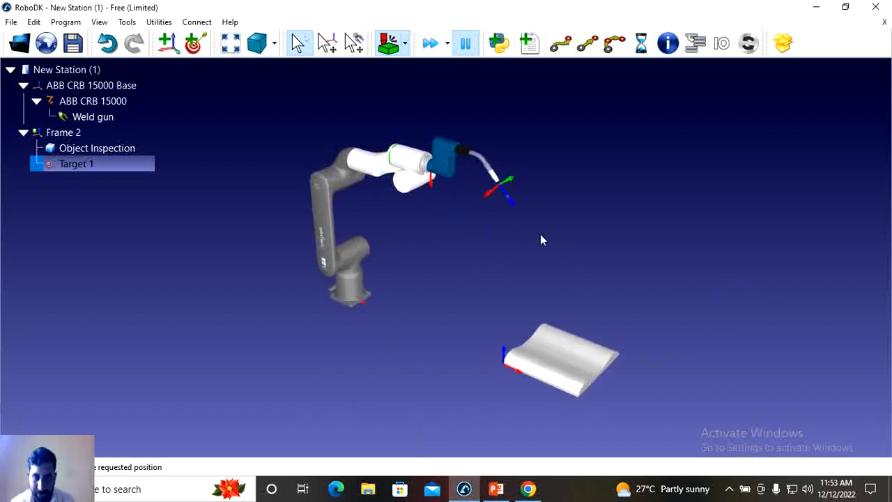
key(alt)
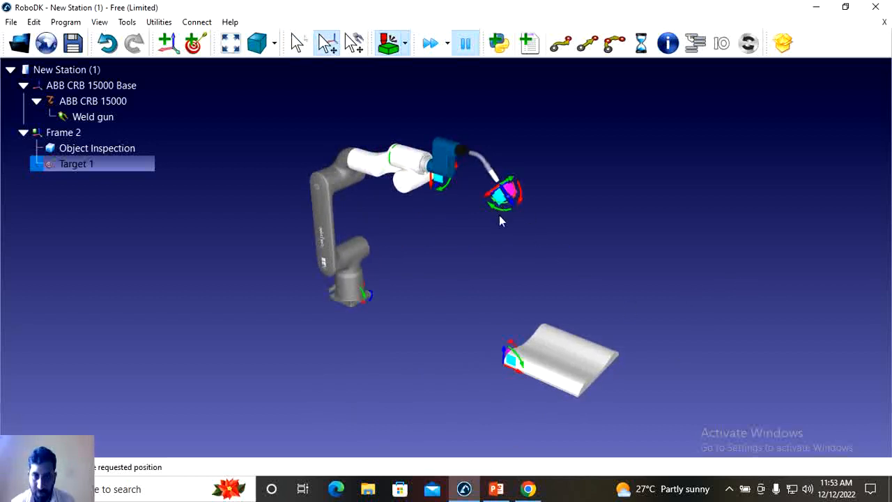
key(alt)
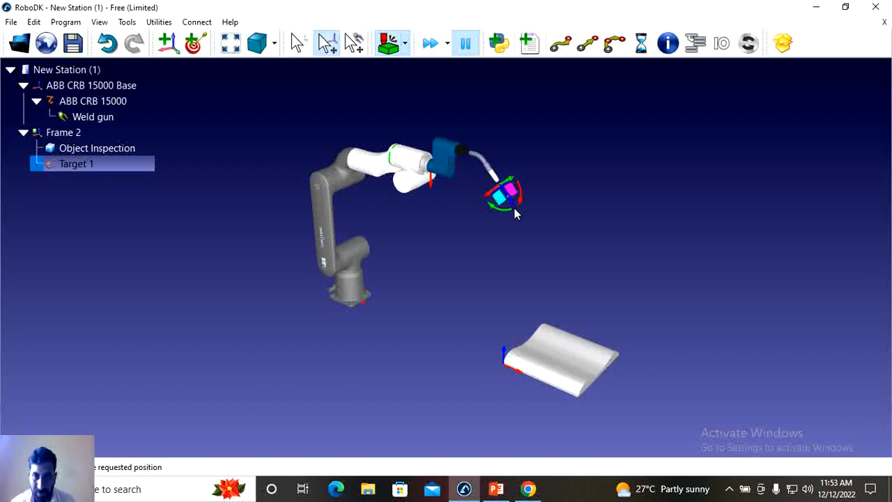
alt+drag(516, 211, 518, 220)
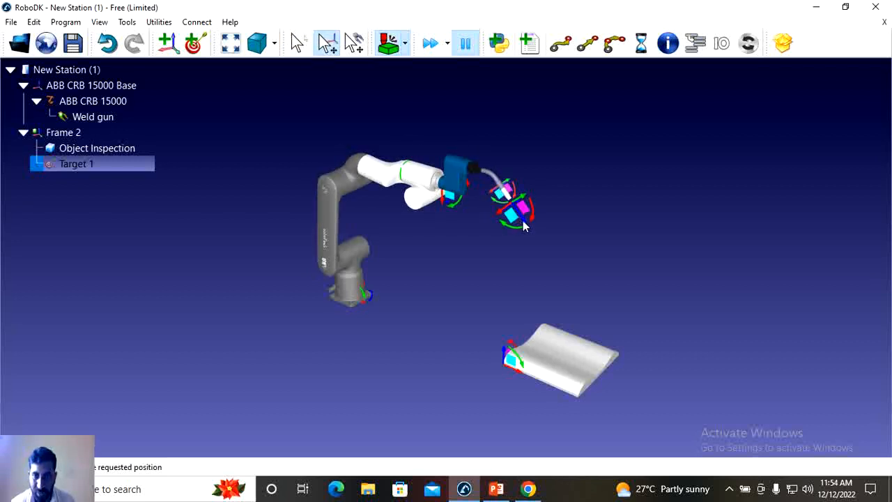
alt+drag(523, 225, 536, 248)
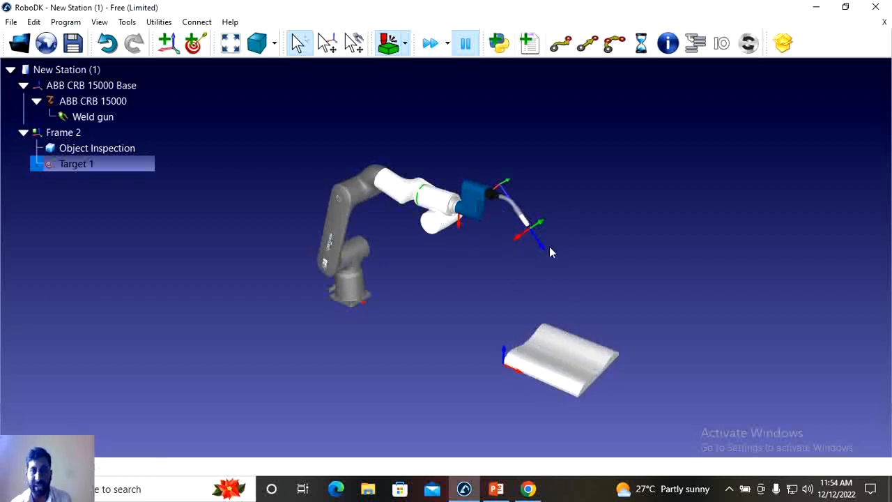
click(195, 44)
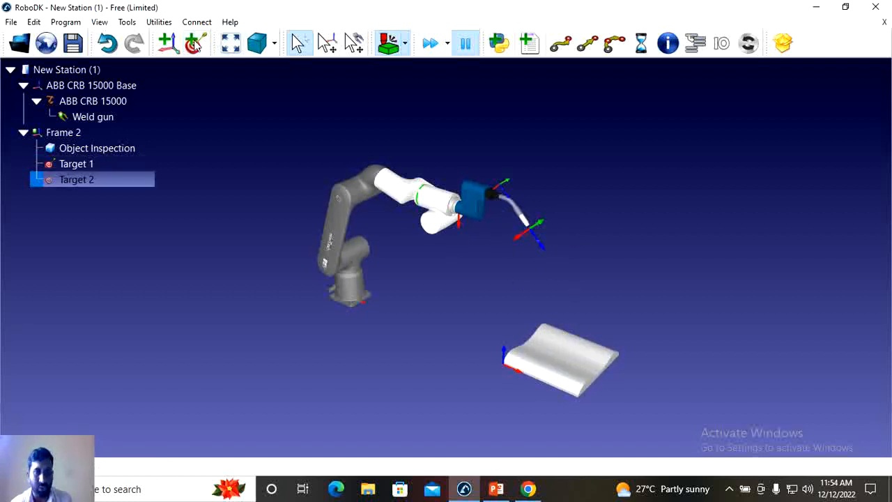
- Lower the weld gun to just above the inspection object and record the pose as a third target
key(alt)
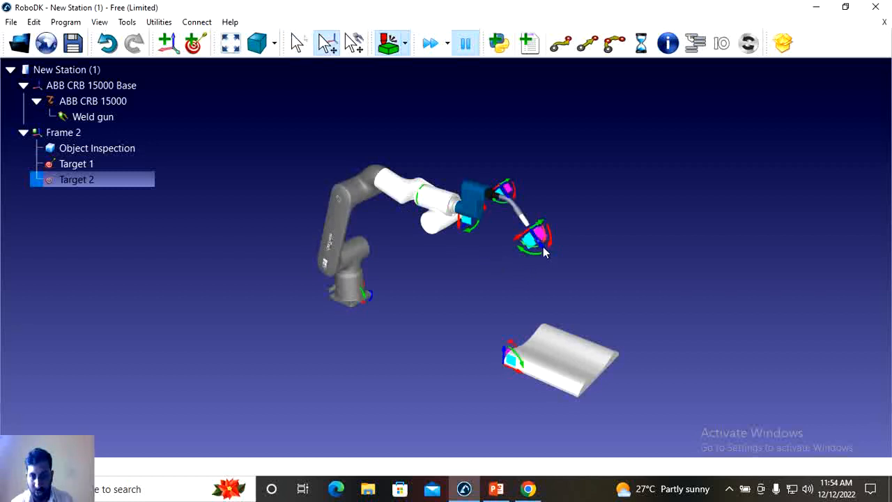
alt+drag(544, 252, 505, 307)
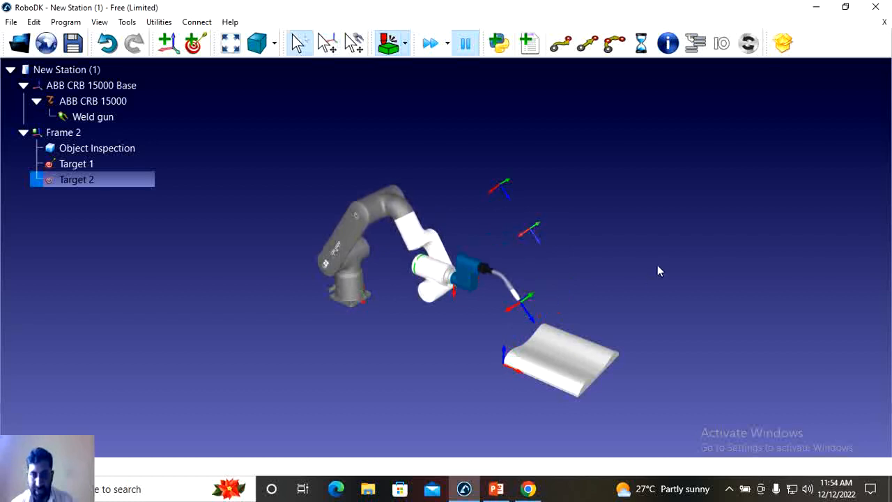
click(195, 45)
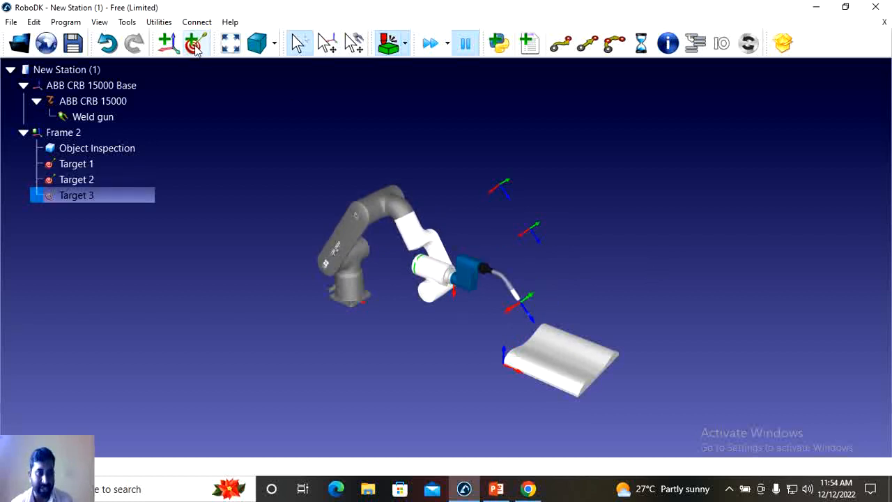
- Send the robot to Target 1, Target 2 and Target 3 in turn to check the recorded poses
click(108, 164)
double_click(108, 164)
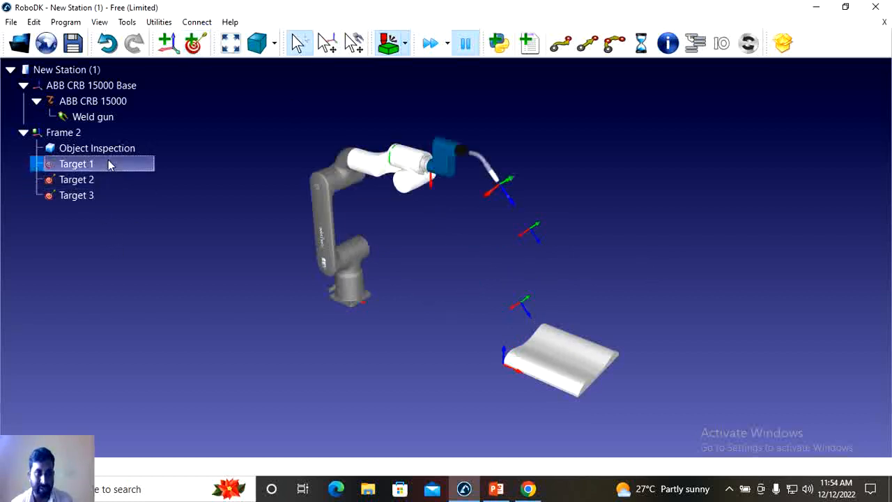
double_click(99, 179)
double_click(97, 193)
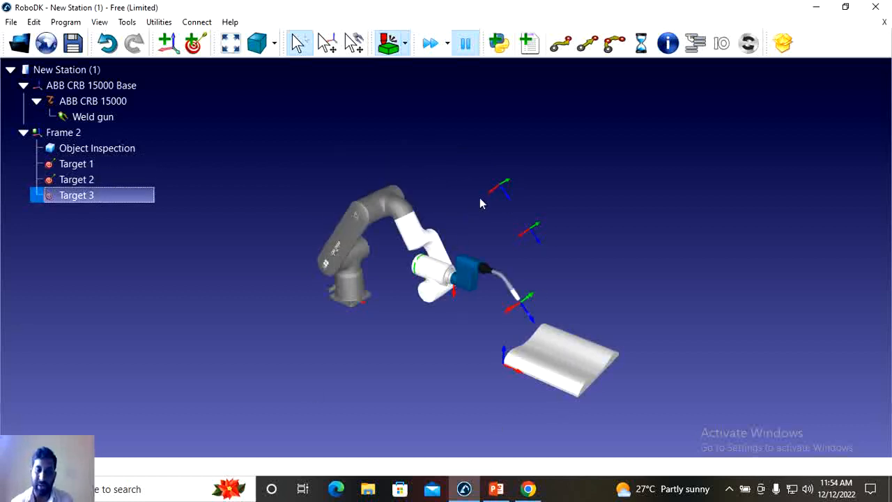
- Examine the whole station by orbiting, fitting it to the view and zooming, and look through the standard view orientations
drag(669, 277, 366, 230)
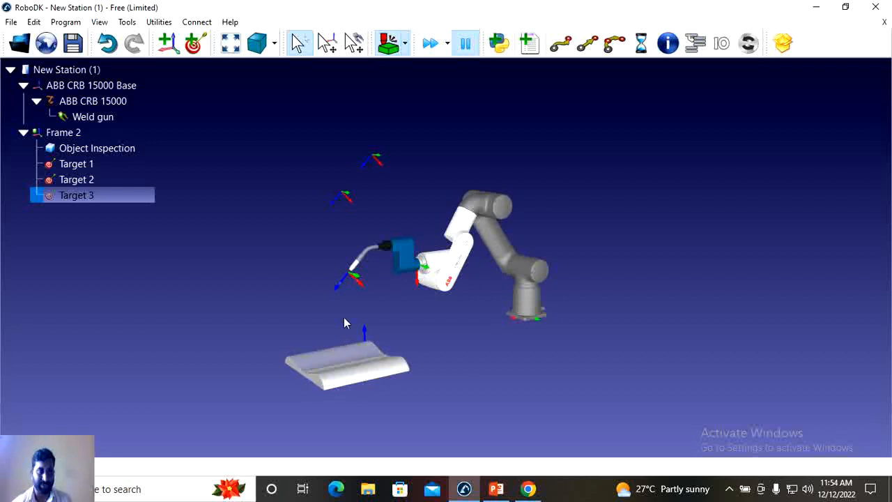
click(235, 43)
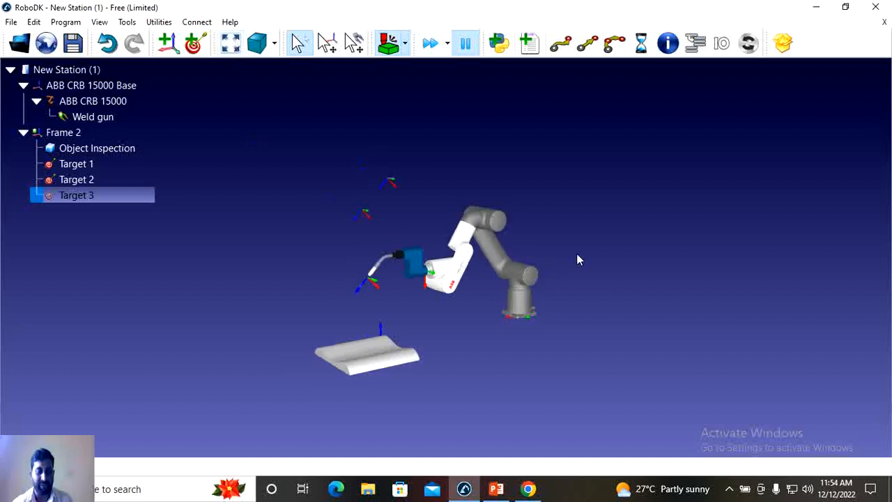
scroll(584, 251, up, 2)
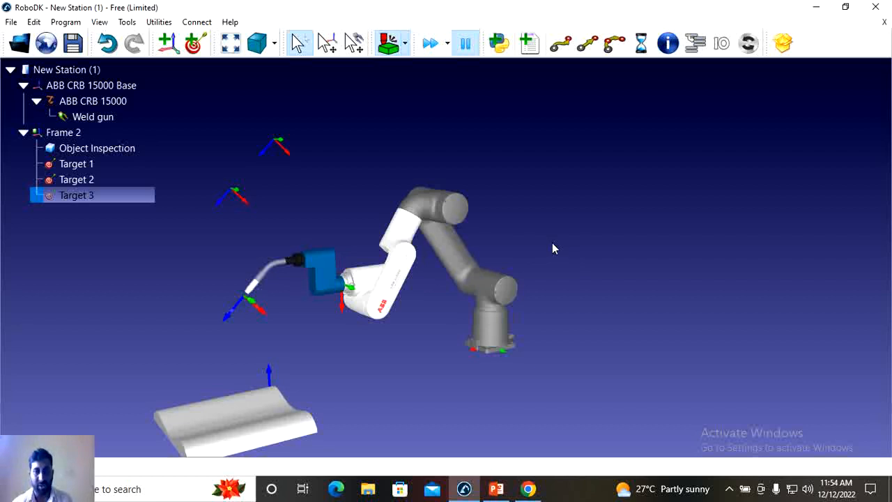
scroll(552, 249, down, 3)
scroll(552, 249, up, 3)
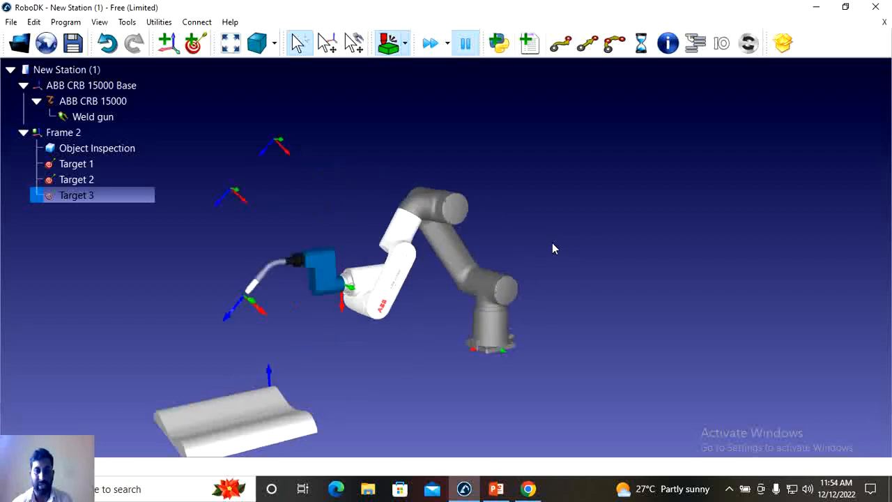
scroll(552, 249, up, 1)
scroll(552, 249, down, 3)
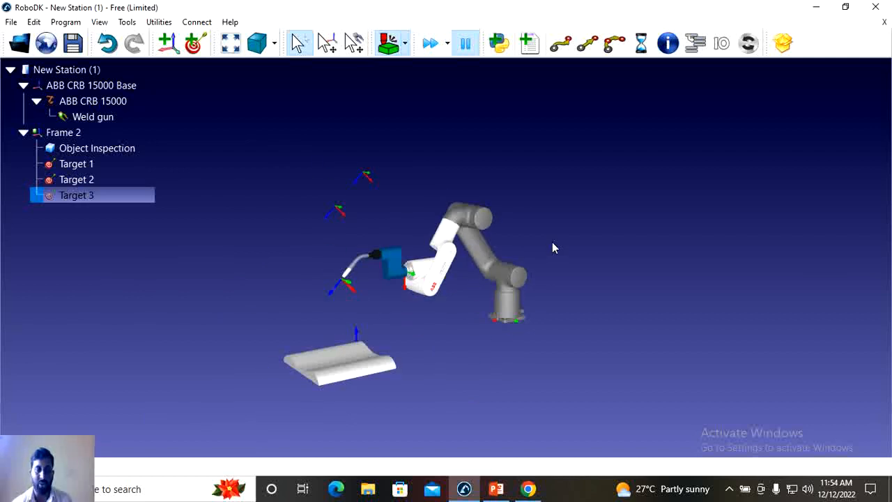
scroll(546, 248, down, 2)
scroll(546, 249, up, 4)
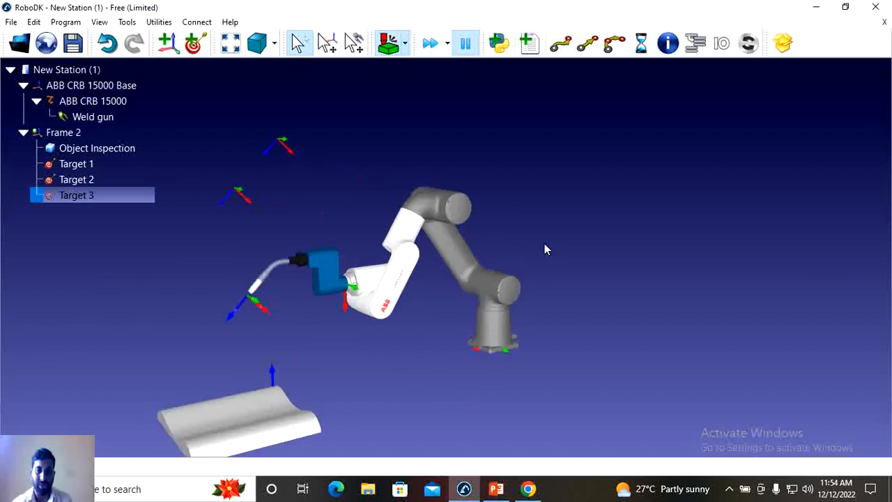
scroll(546, 249, down, 2)
scroll(546, 248, up, 3)
scroll(546, 249, down, 3)
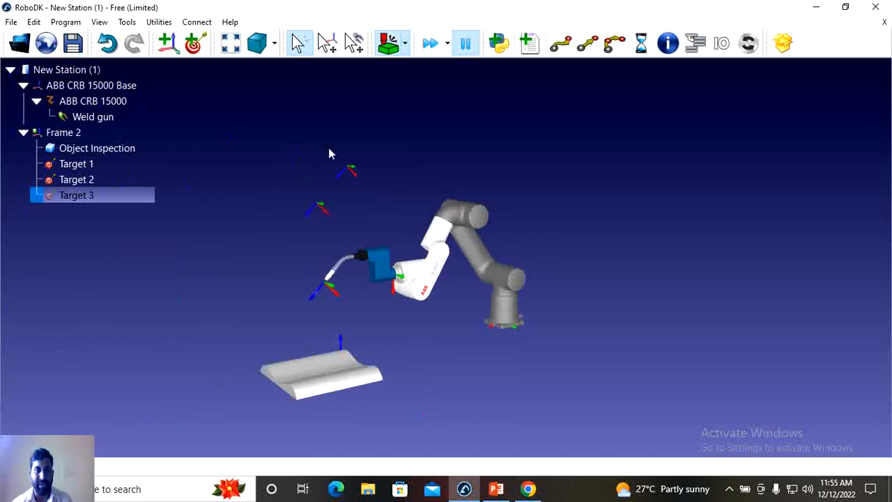
click(234, 43)
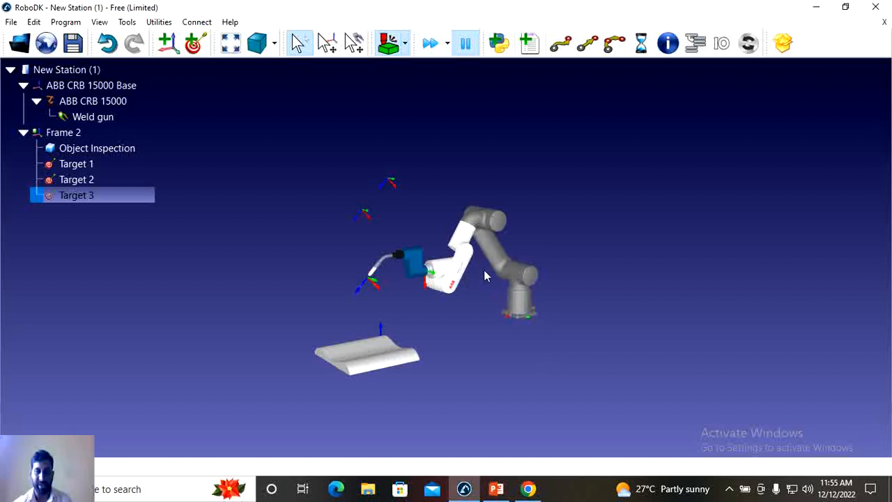
click(276, 44)
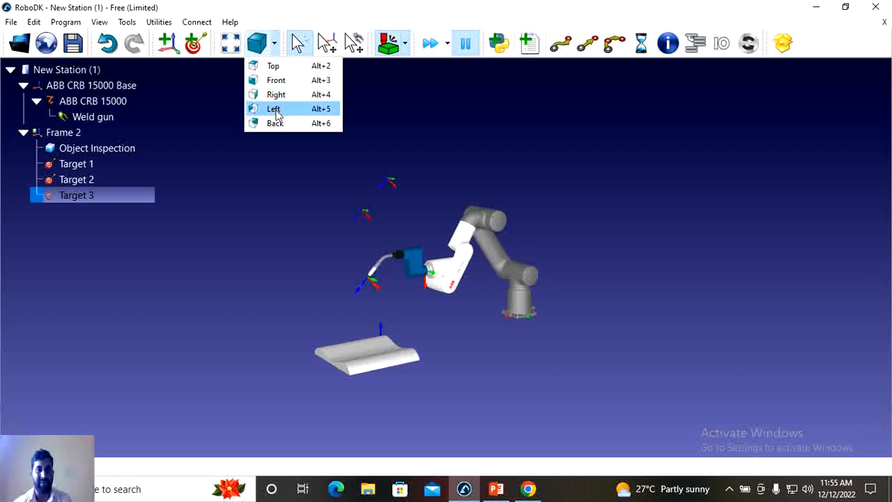
click(408, 113)
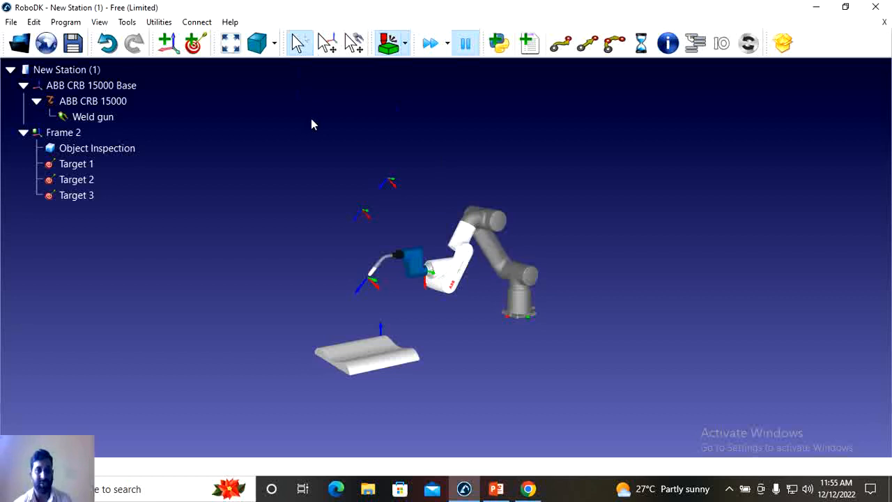
- Switch to the mode for moving reference frames and nudge the frame at the weld gun tip slightly
click(327, 44)
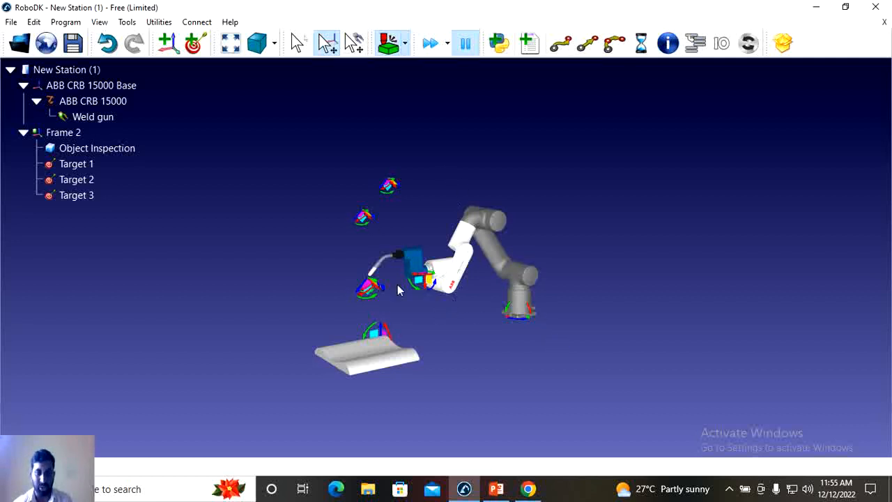
scroll(453, 237, up, 5)
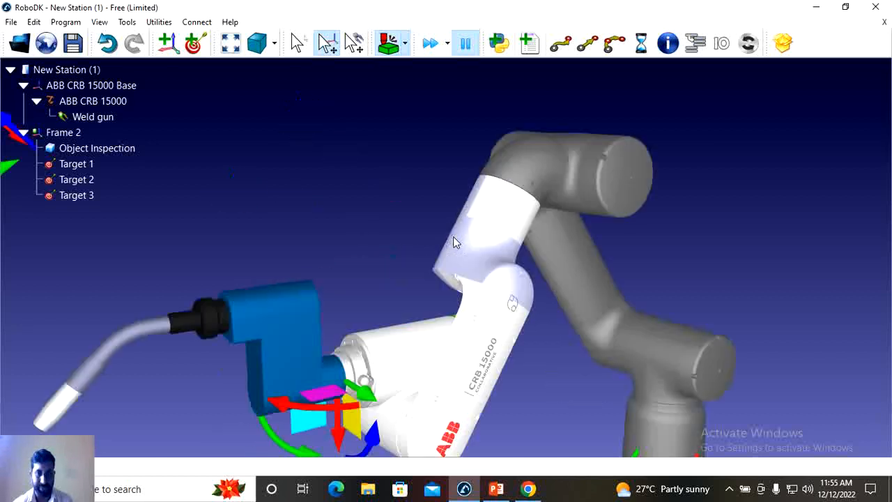
scroll(454, 237, down, 3)
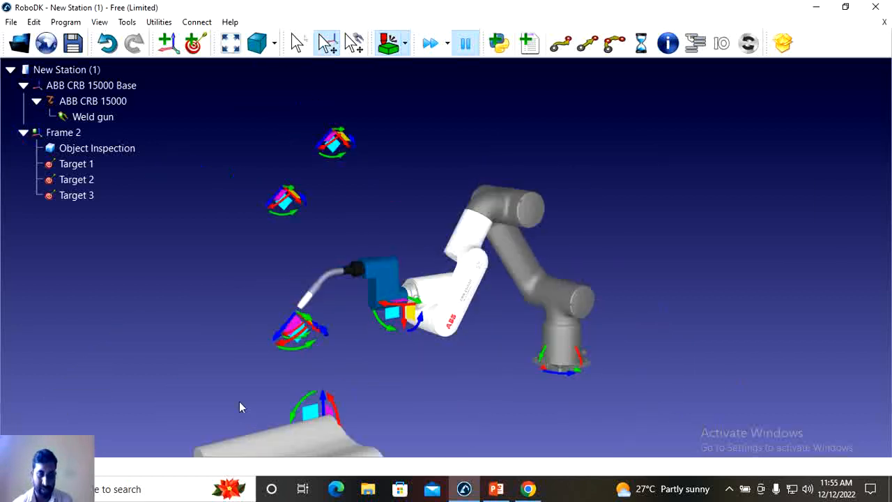
mouse_move(279, 340)
mouse_down()
mouse_move(287, 338)
mouse_move(270, 357)
mouse_move(283, 321)
mouse_move(310, 301)
mouse_move(284, 342)
mouse_up()
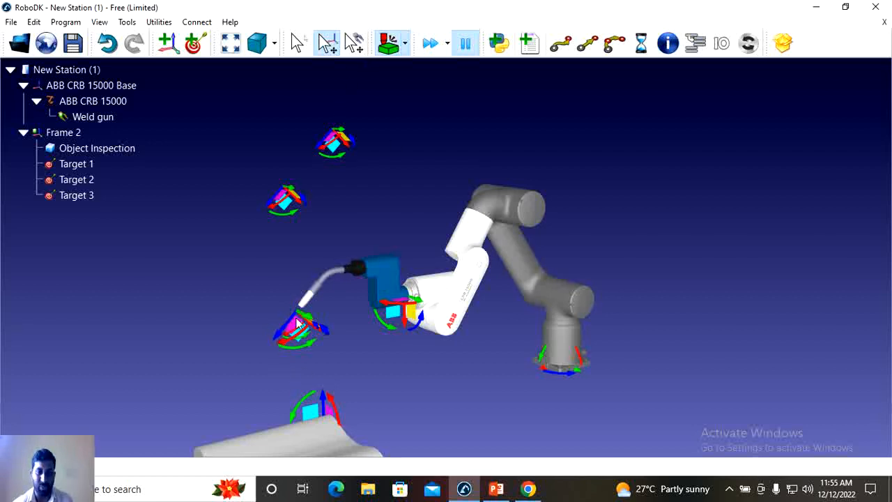
- Turn off collision checking, switch to the mode for moving tools and nudge the weld gun's tool frame slightly
click(392, 41)
click(361, 45)
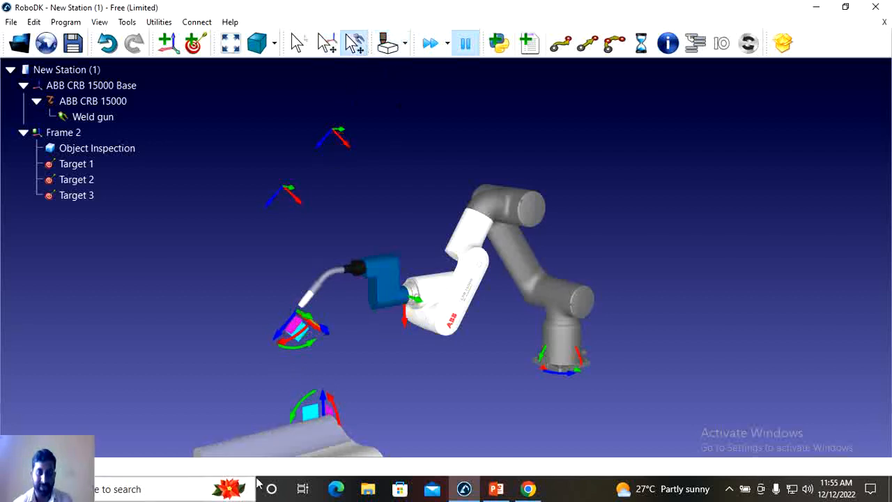
mouse_move(279, 336)
mouse_down()
mouse_move(241, 384)
mouse_move(285, 329)
mouse_move(277, 345)
mouse_move(280, 334)
mouse_up()
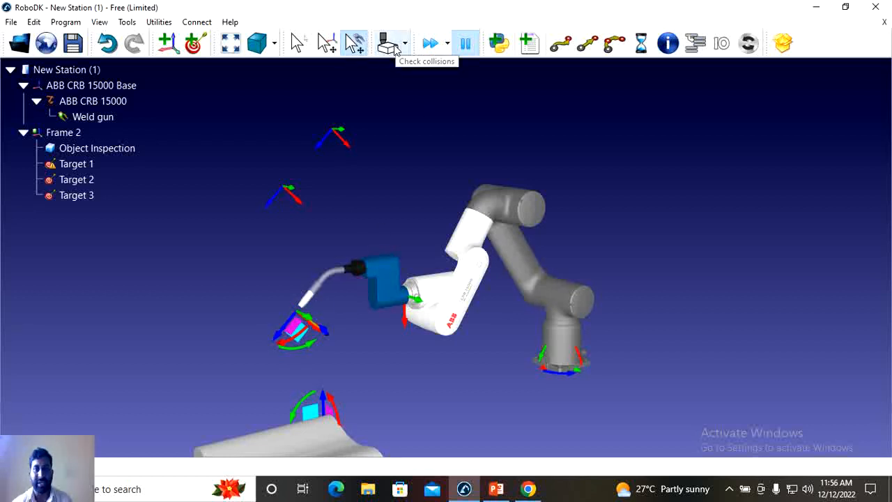
click(466, 44)
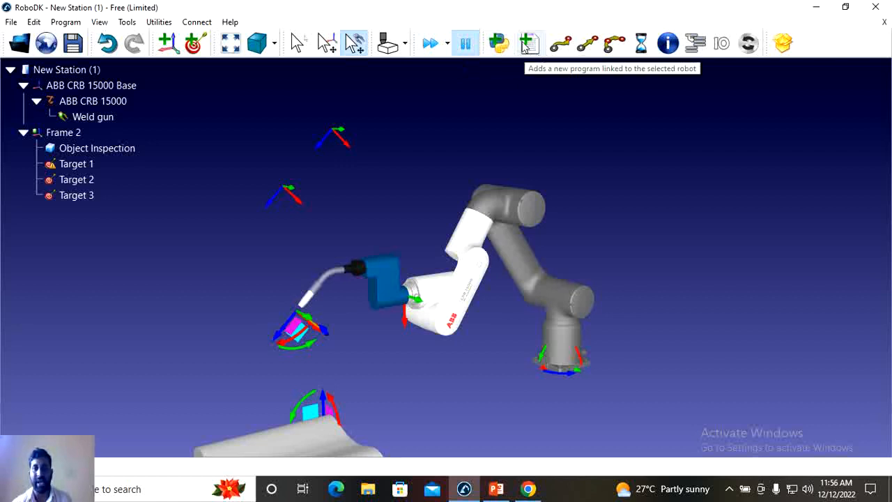
- Highlight Target 1, Target 2 and Target 3 in turn to identify them in the station
click(111, 165)
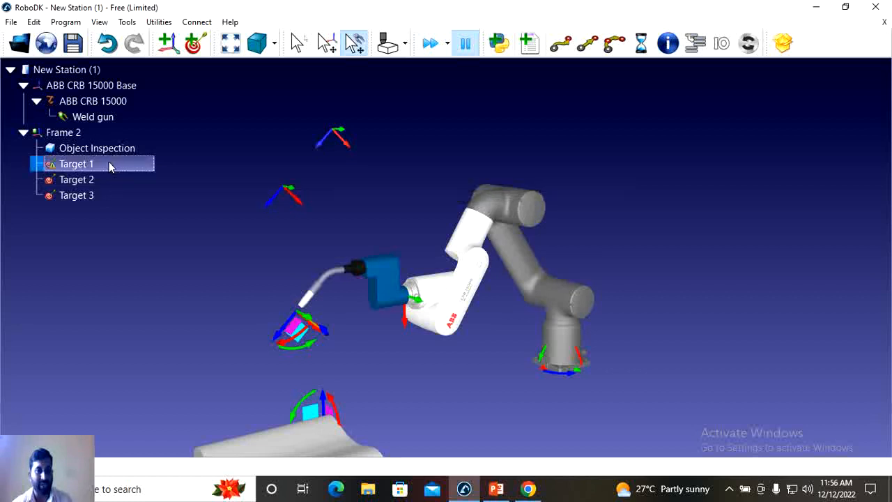
click(83, 181)
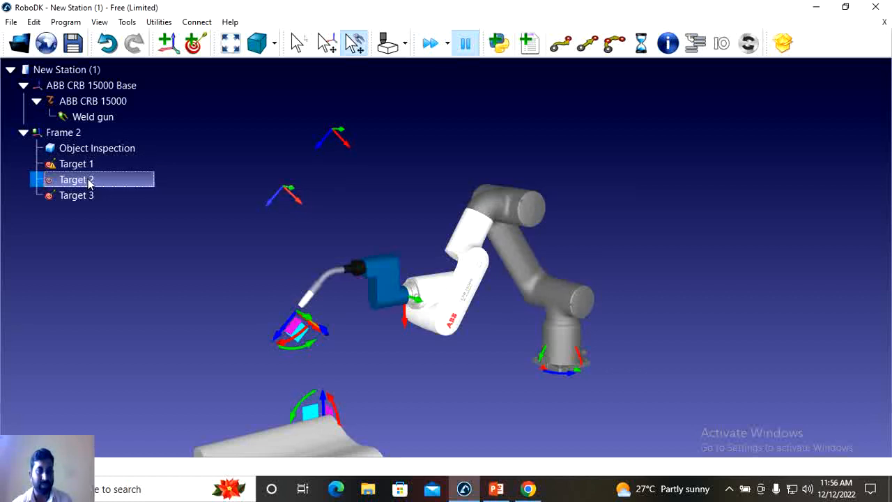
click(93, 198)
click(99, 182)
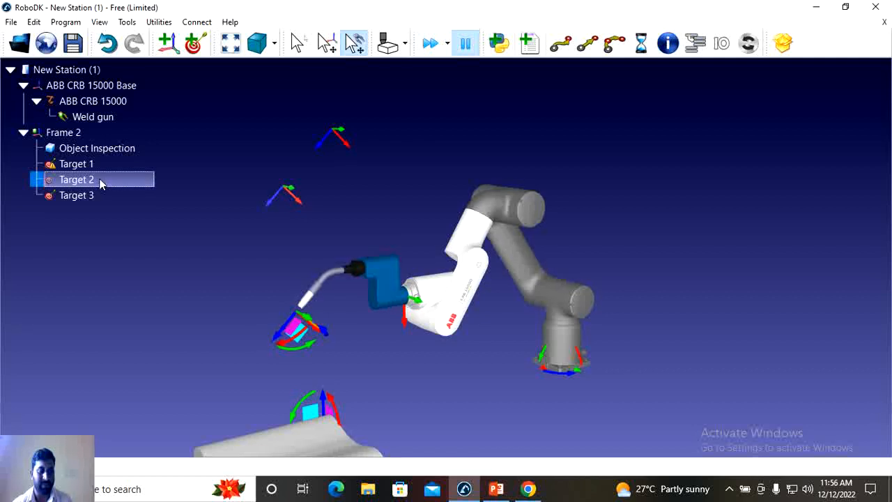
click(78, 198)
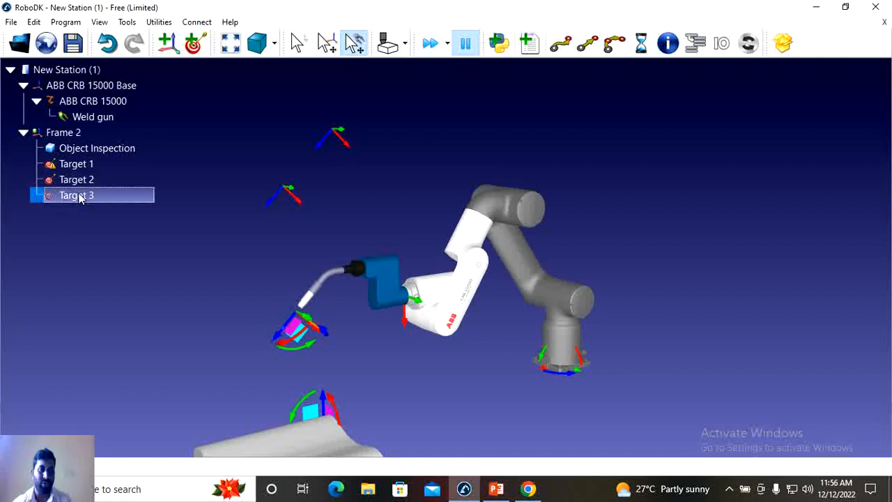
- Fit the whole station in view, restore the default selection mode and highlight the three targets again
click(230, 42)
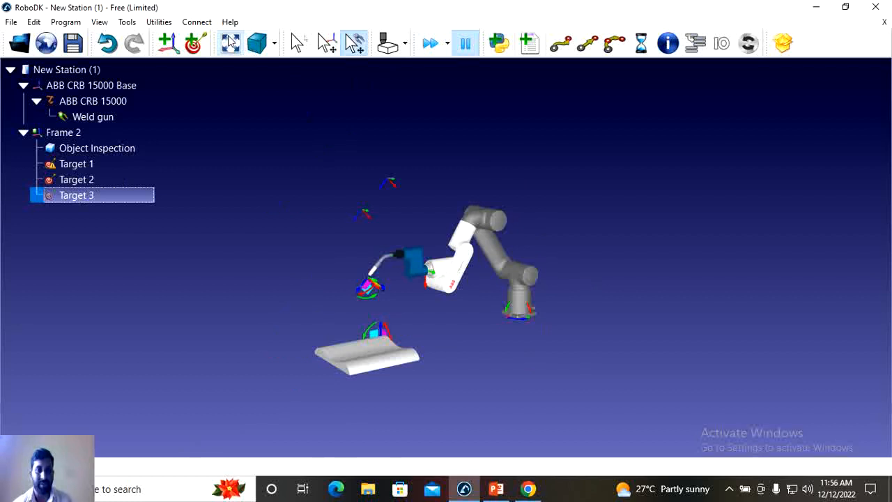
click(297, 44)
click(77, 164)
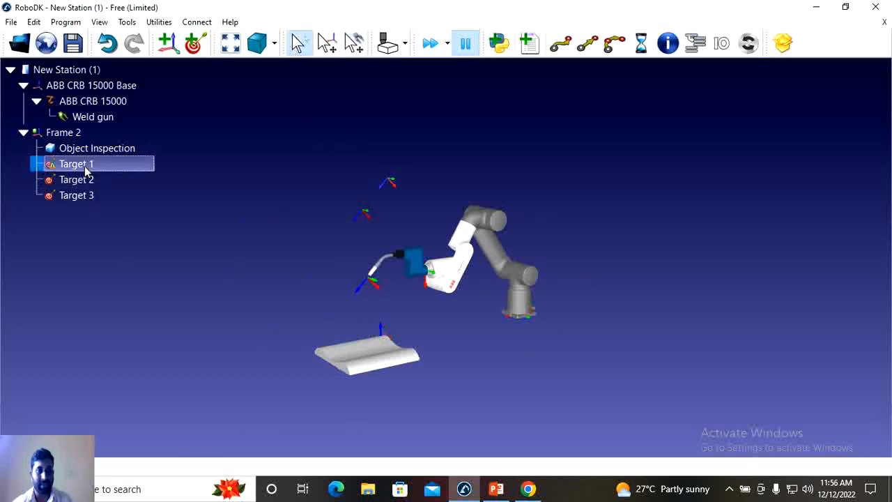
click(88, 179)
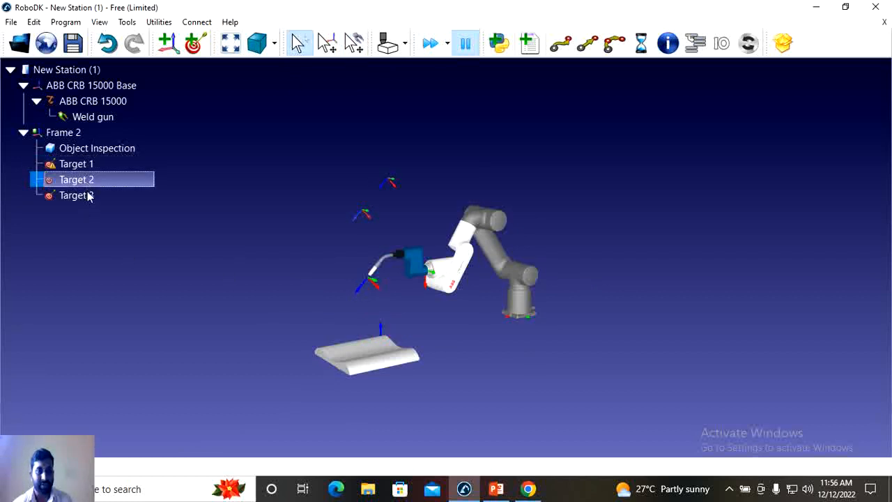
shift+click(89, 196)
click(95, 179)
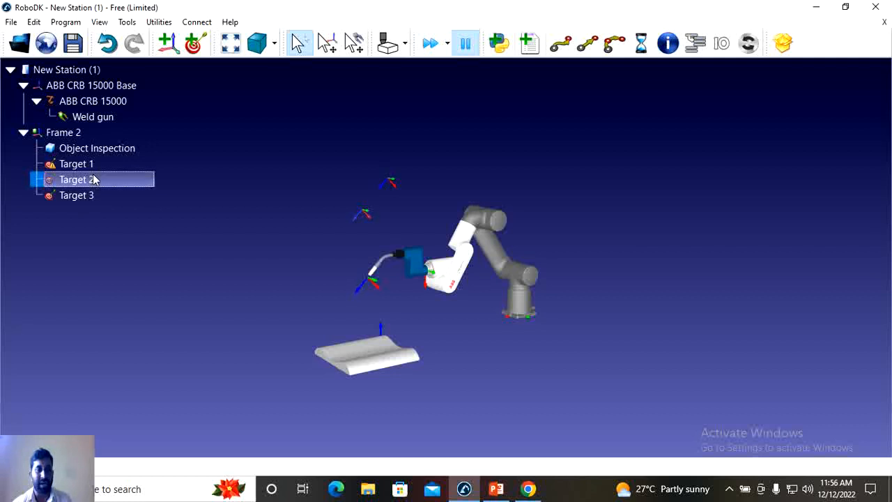
click(94, 194)
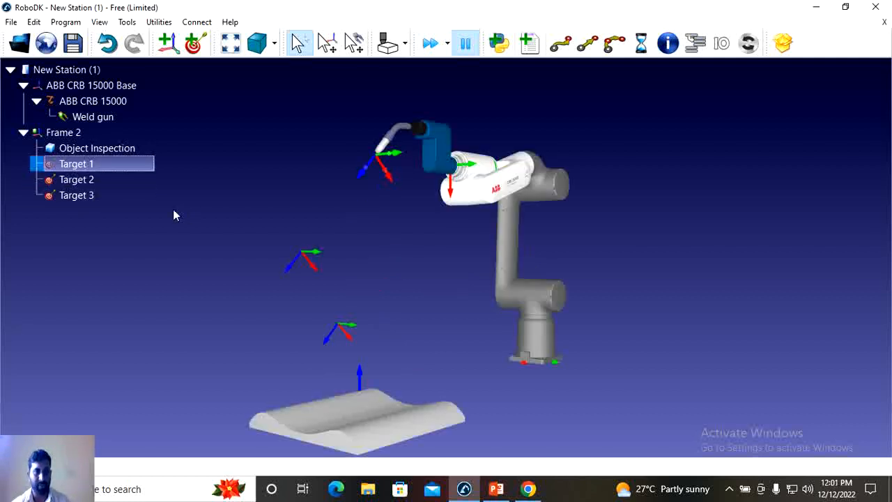
- Start a robot program with a joint move to Target 3
click(94, 180)
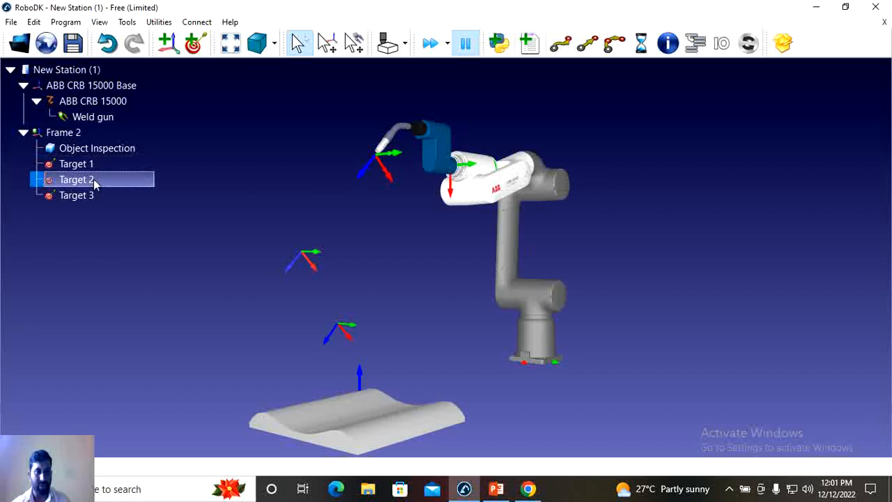
click(90, 195)
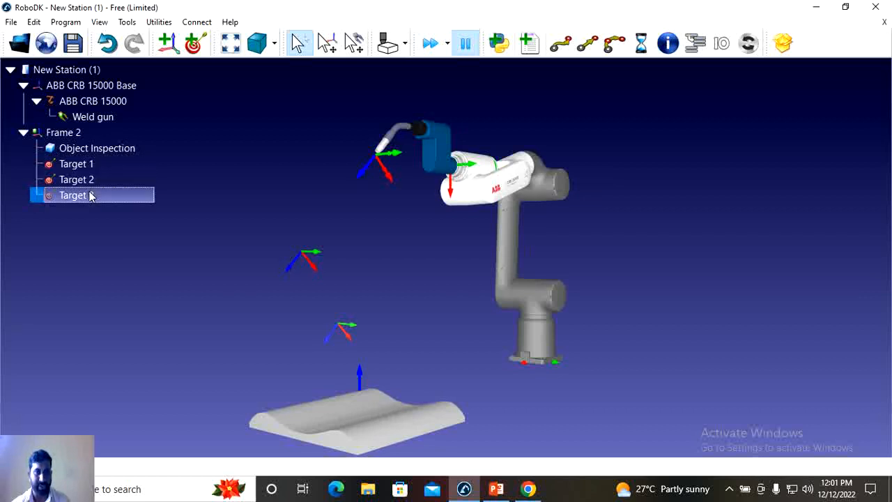
click(561, 43)
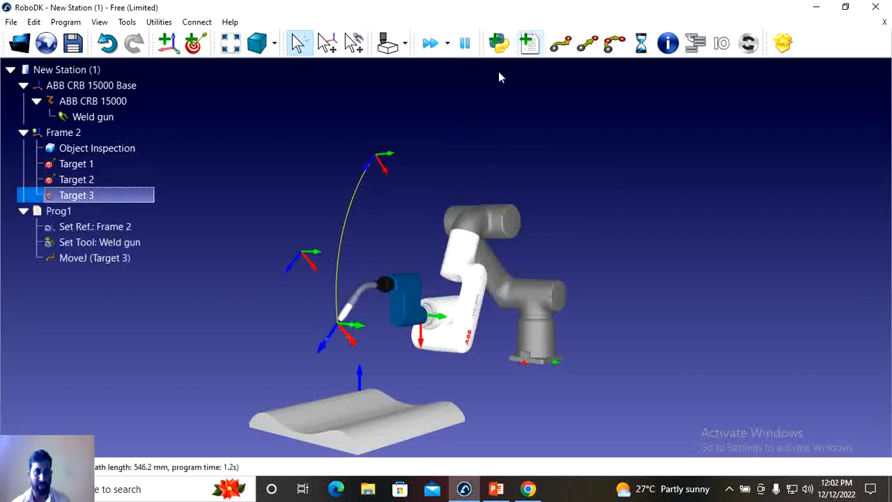
- Send the robot to Target 1 and Target 2, adding a joint move to Prog1 at each target
double_click(104, 163)
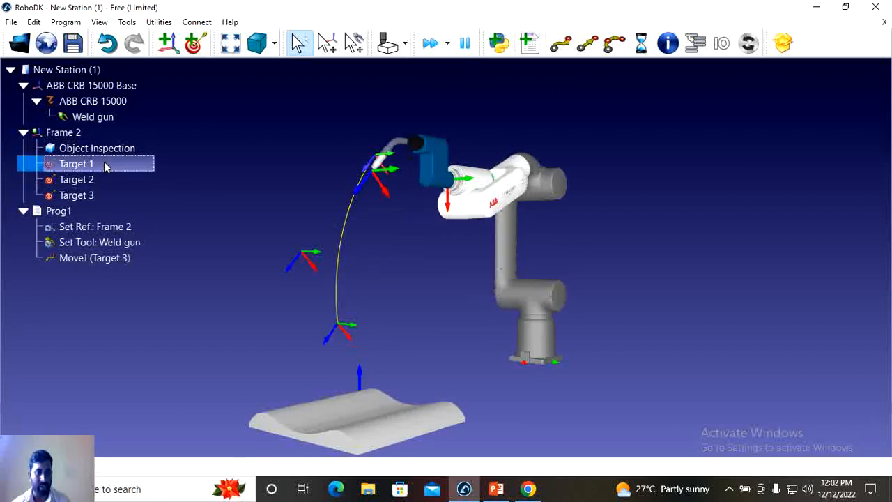
click(561, 44)
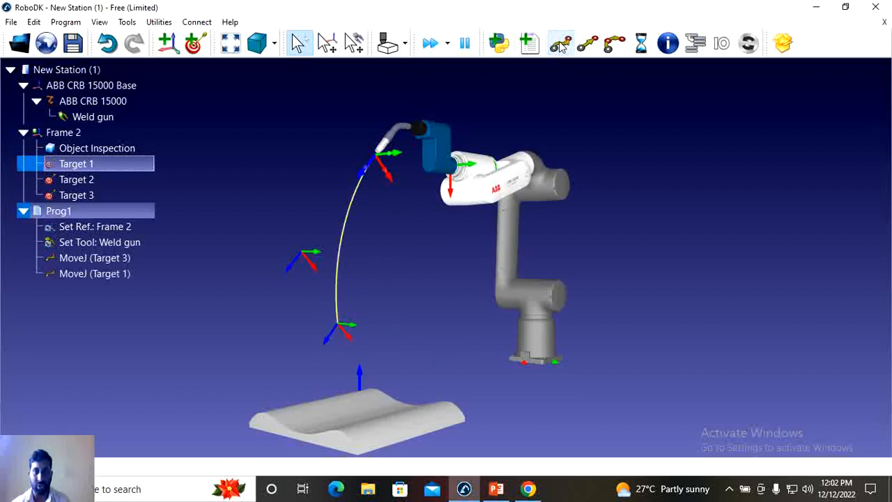
double_click(92, 181)
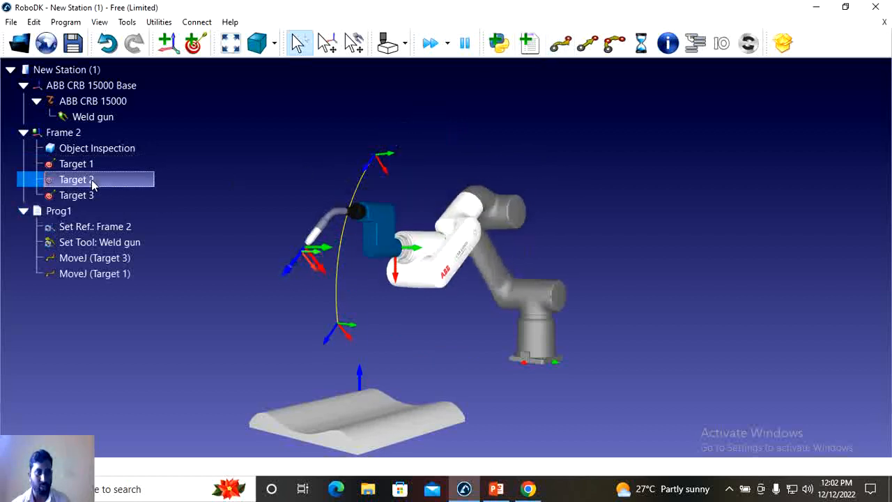
click(561, 44)
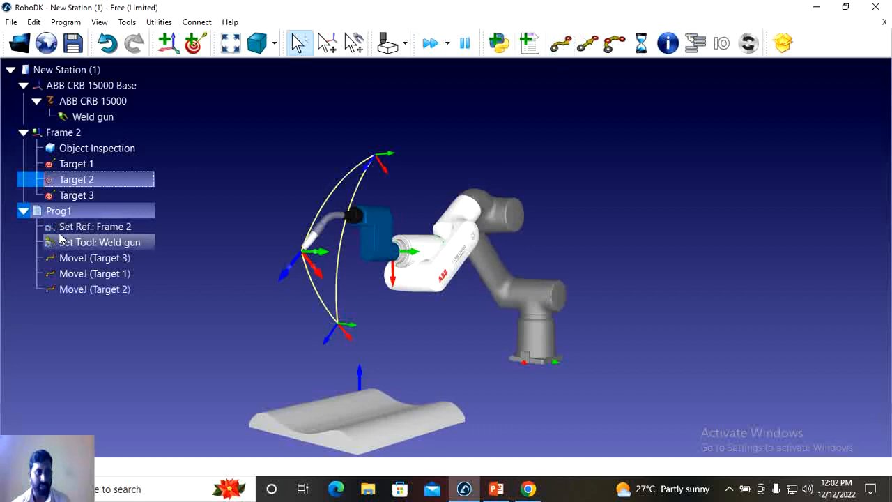
- Run Prog1 repeatedly to check the simulated path through the three targets
double_click(100, 211)
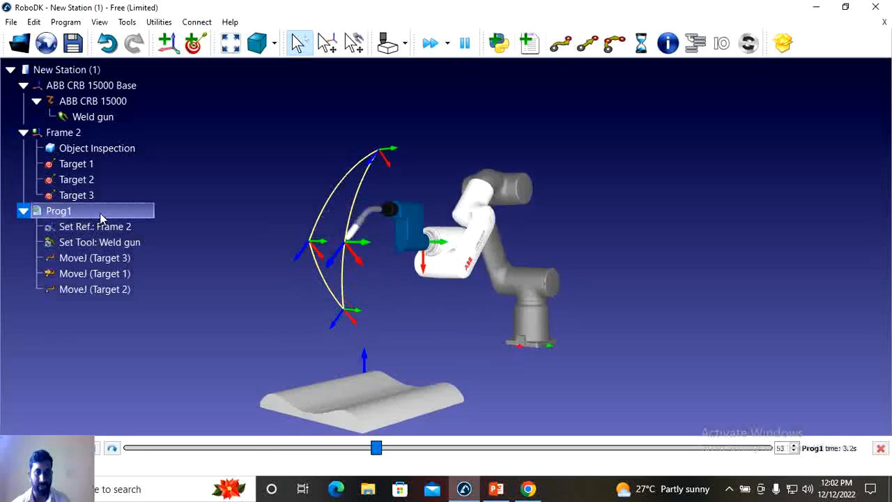
double_click(99, 213)
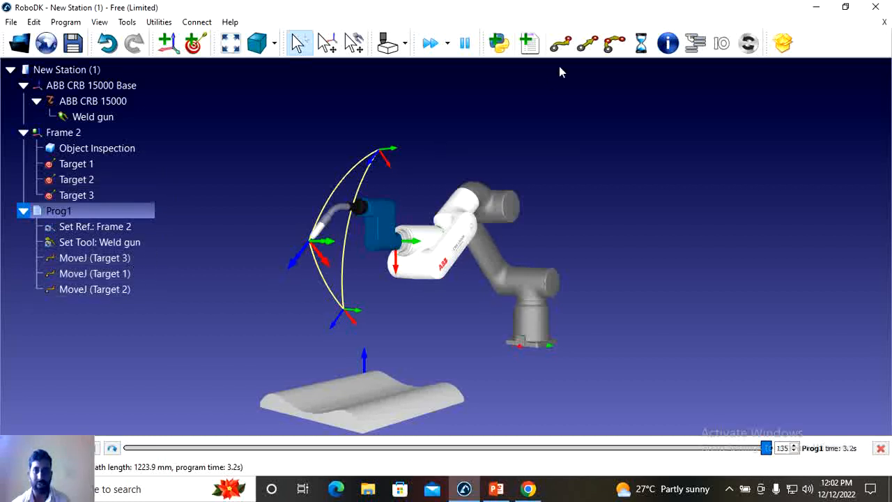
double_click(76, 210)
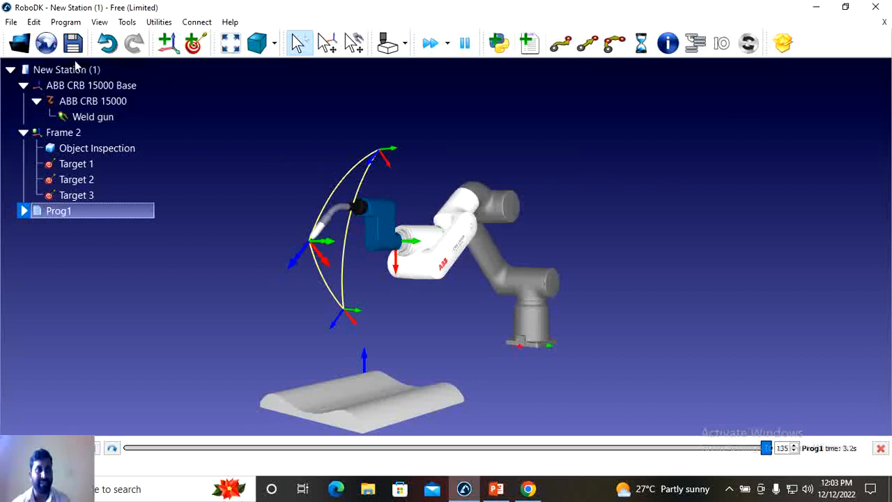
click(10, 22)
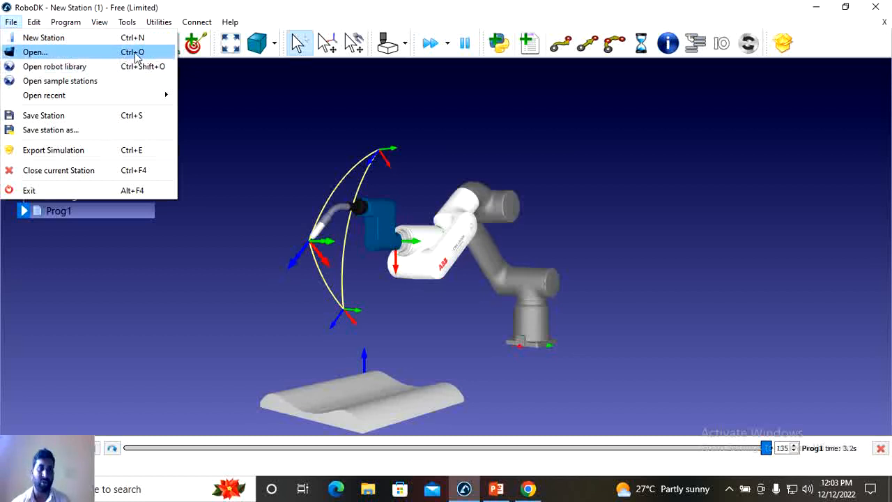
click(246, 103)
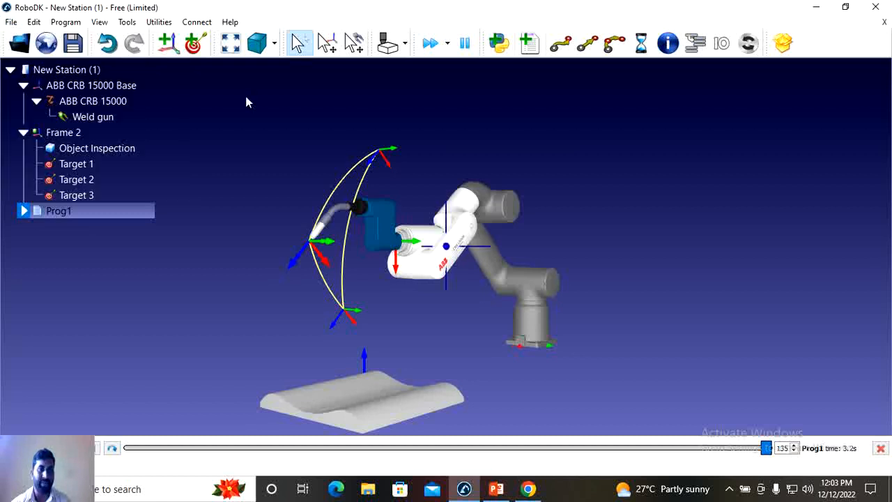
click(246, 98)
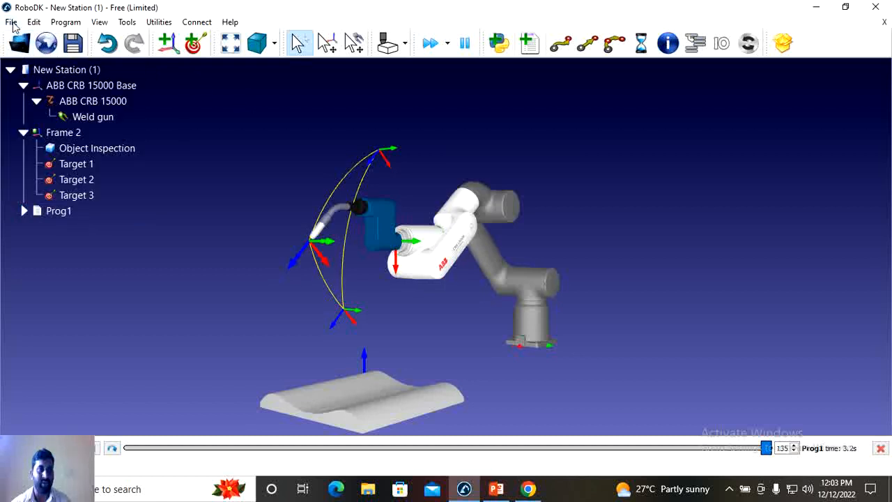
click(11, 22)
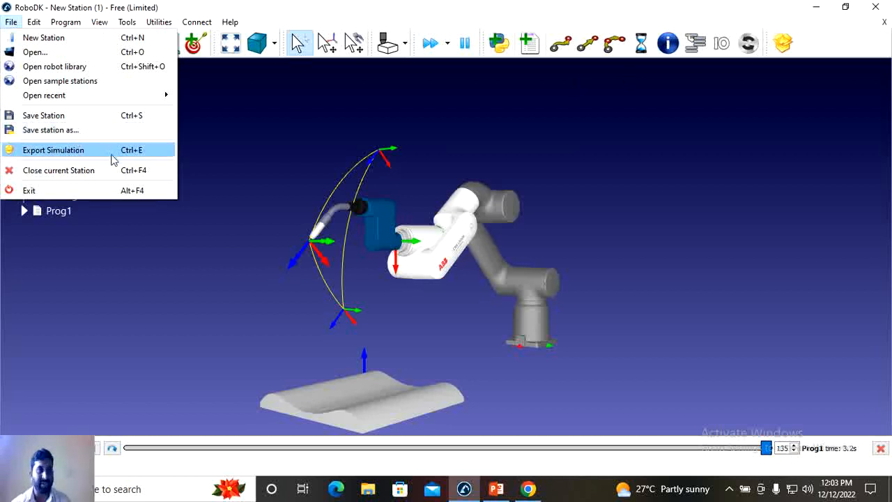
click(252, 129)
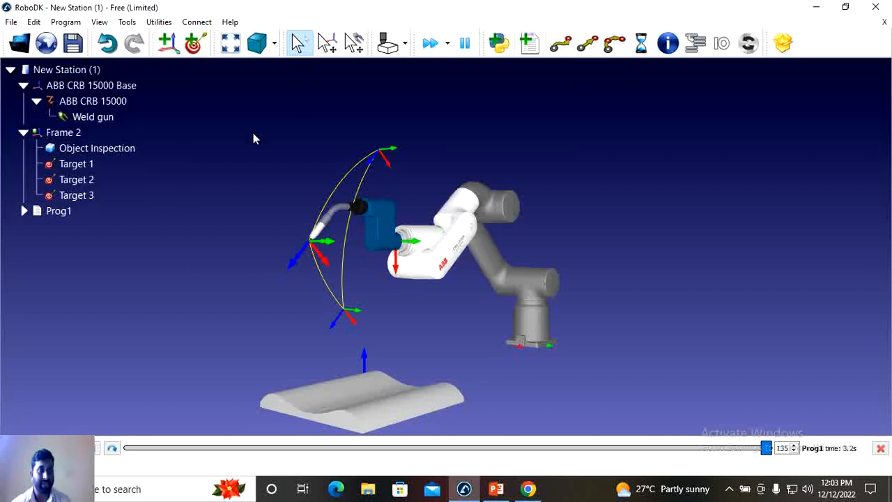
click(33, 23)
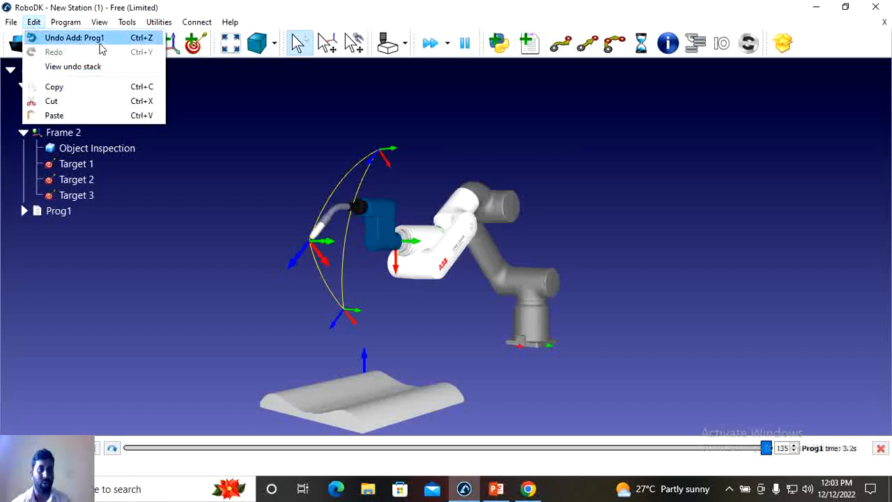
click(219, 128)
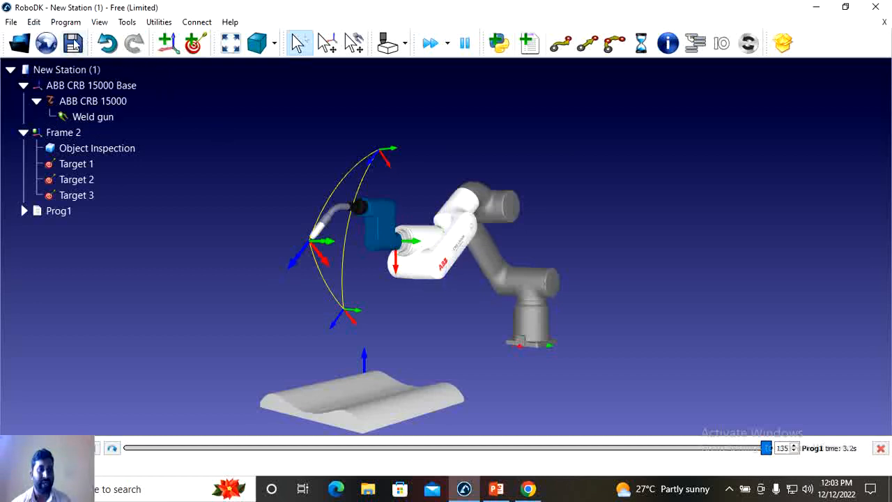
click(65, 22)
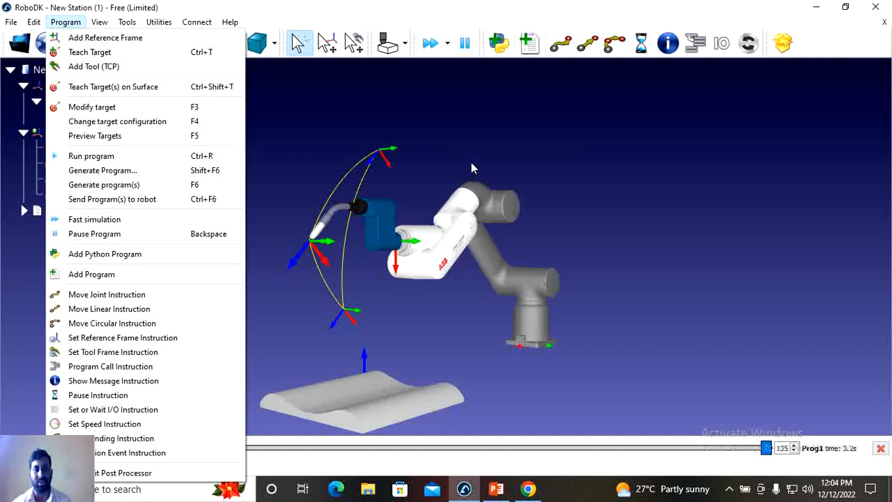
click(108, 21)
click(106, 22)
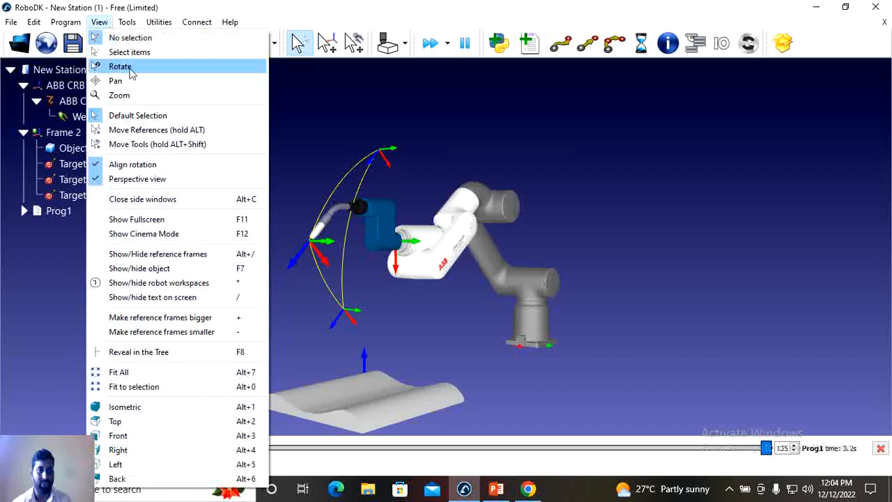
mouse_move(127, 22)
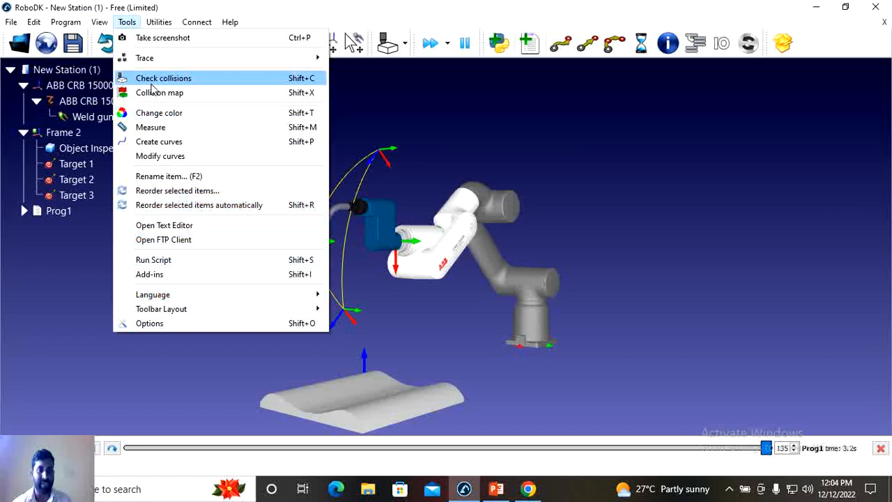
mouse_move(159, 25)
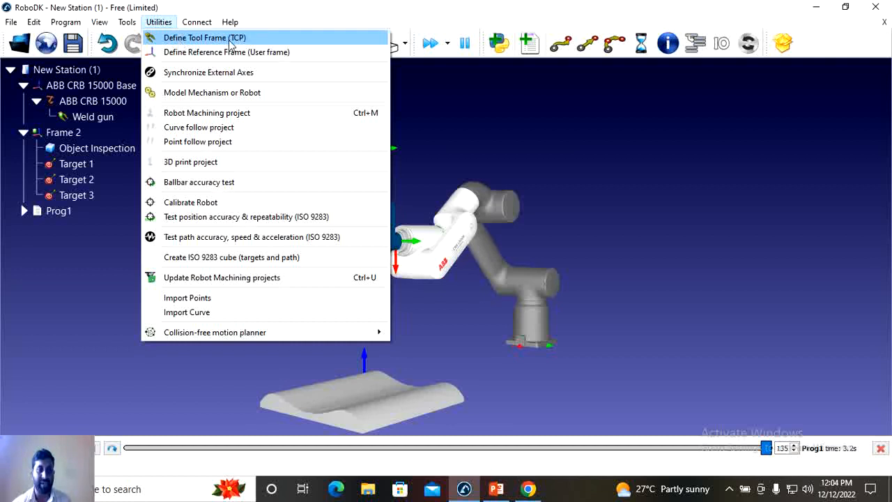
mouse_move(196, 27)
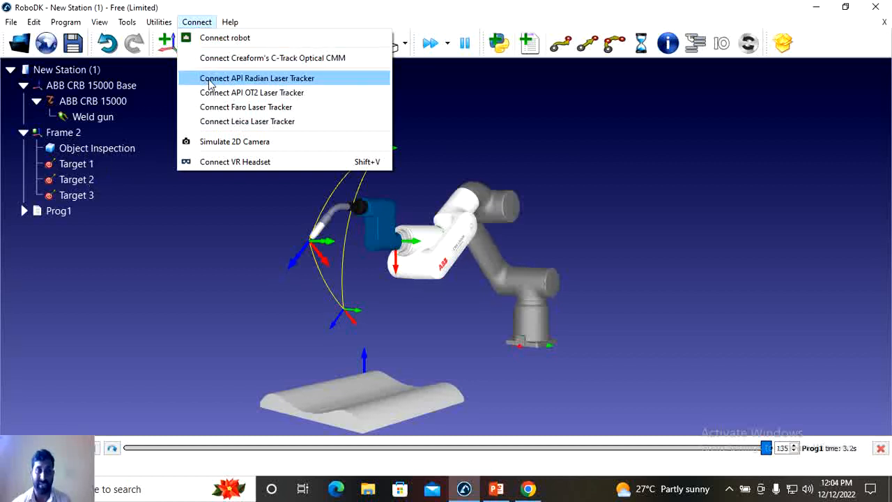
mouse_move(229, 23)
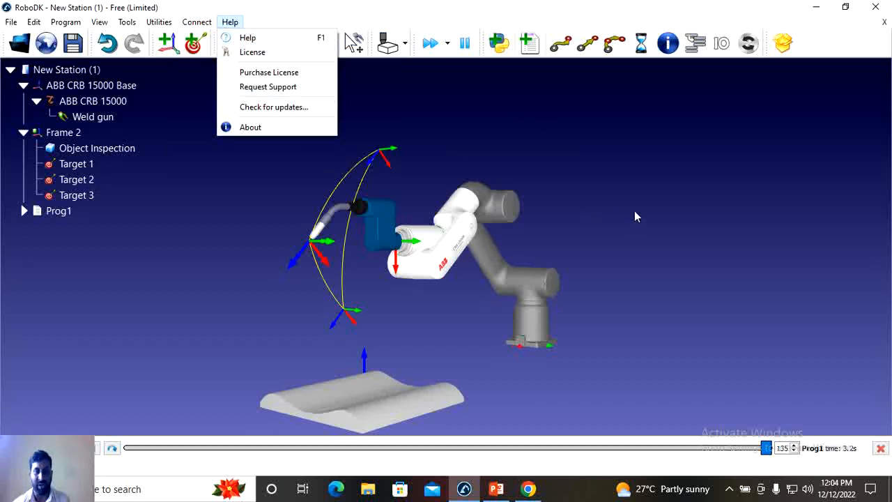
click(604, 186)
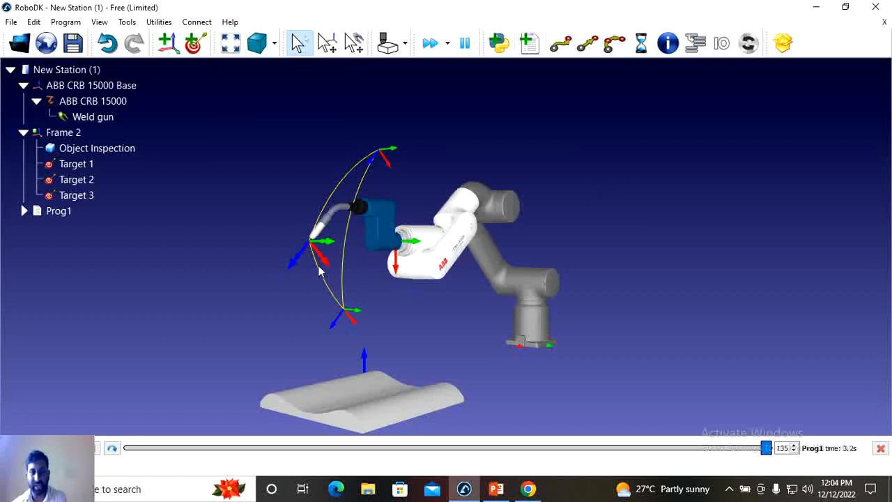
- Enlarge the displayed reference frames and target axes in several increments
key(plus)
key(plus)
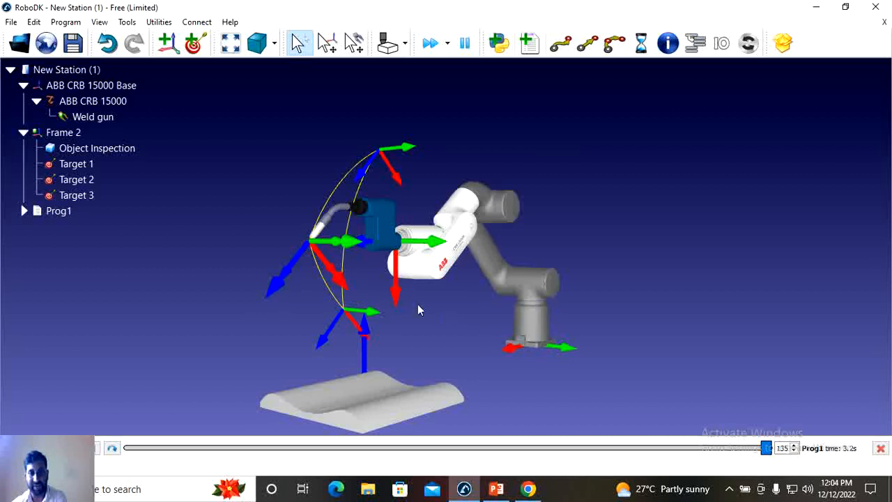
key(plus)
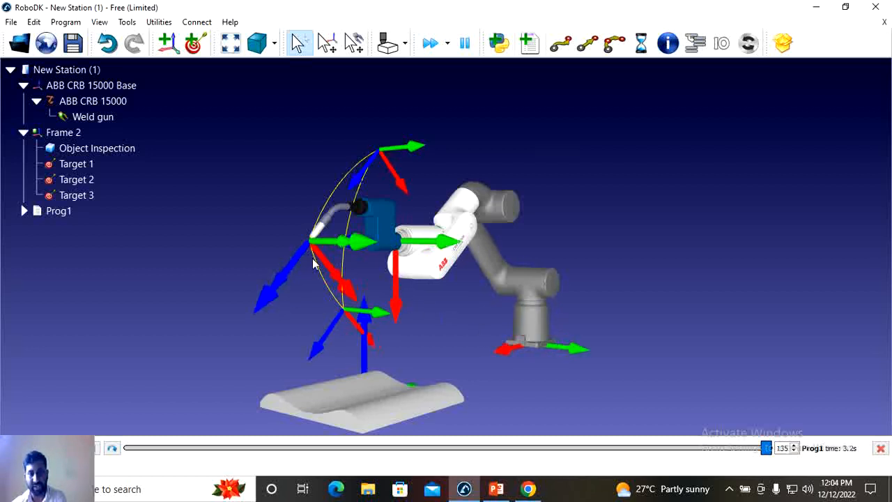
key(plus)
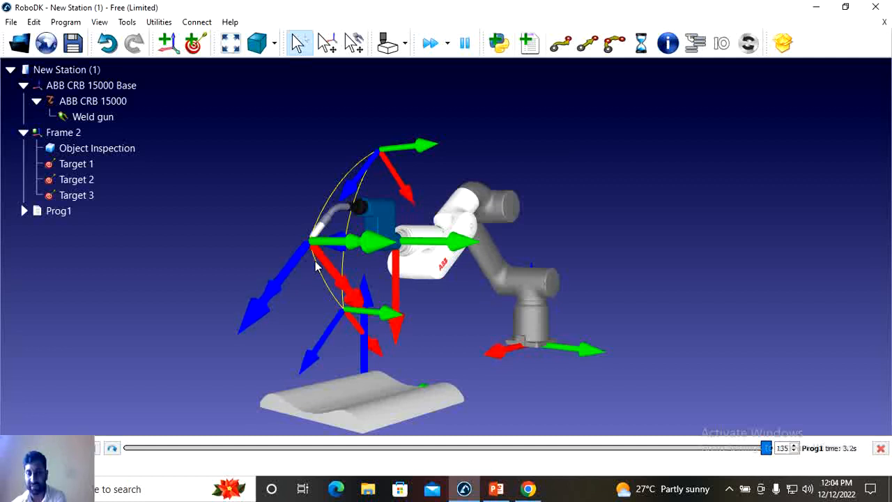
- Shrink the displayed reference frames in several increments until their arrows are slightly smaller than at the original size
key(minus)
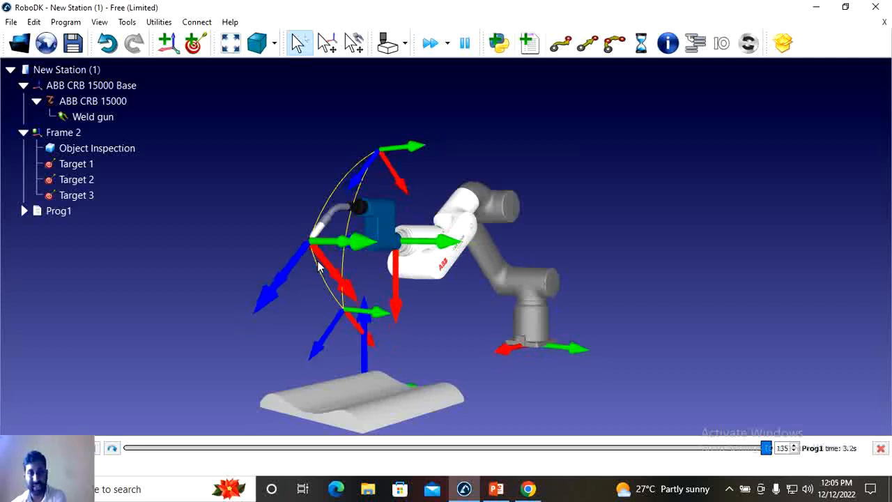
key(minus)
key(minus)
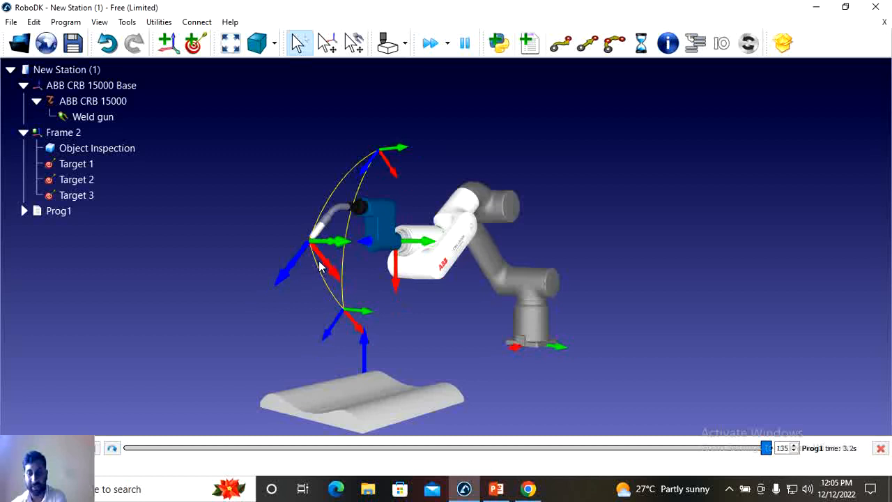
key(minus)
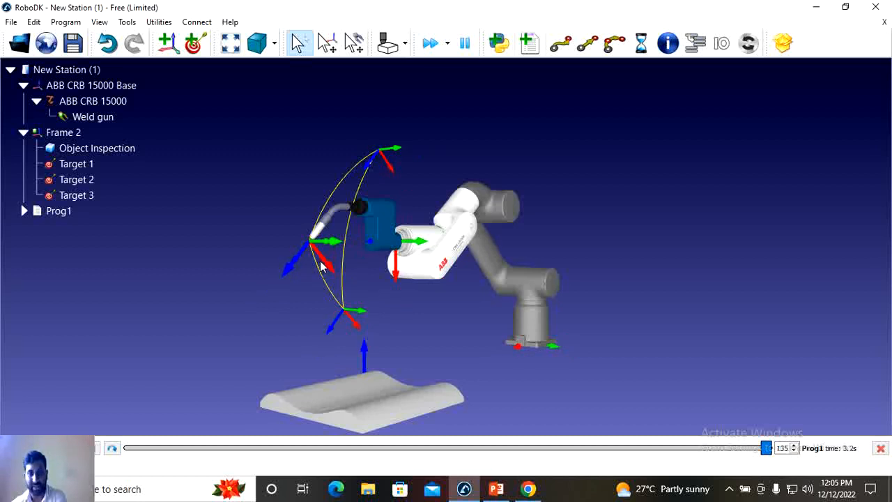
key(minus)
key(minus)
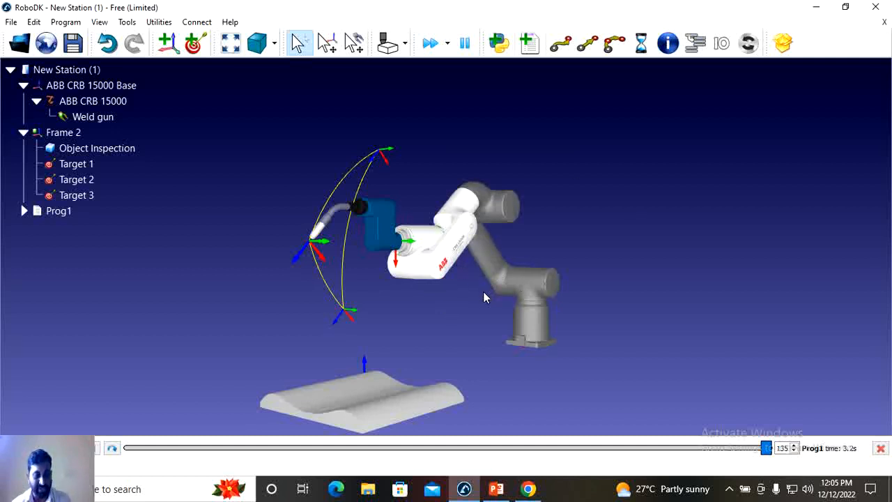
- Show and hide the on-screen name labels of the targets, frames and tool twice, leaving them hidden
drag(472, 293, 532, 304)
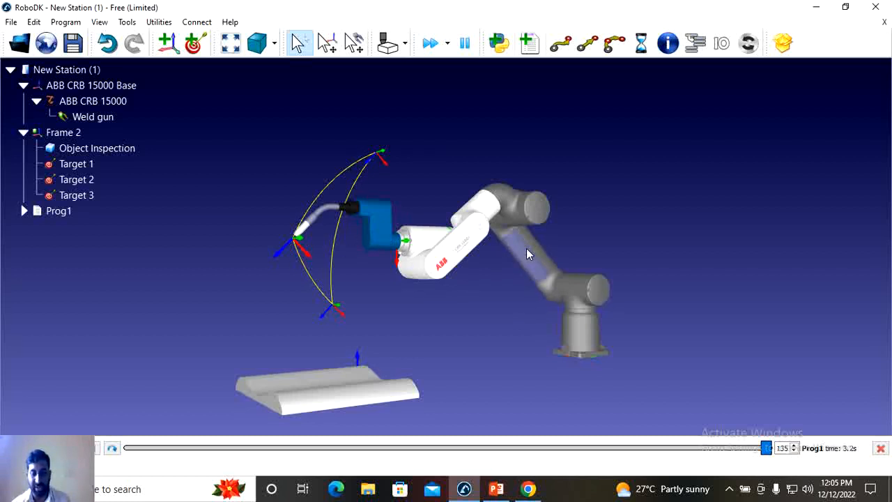
key(slash)
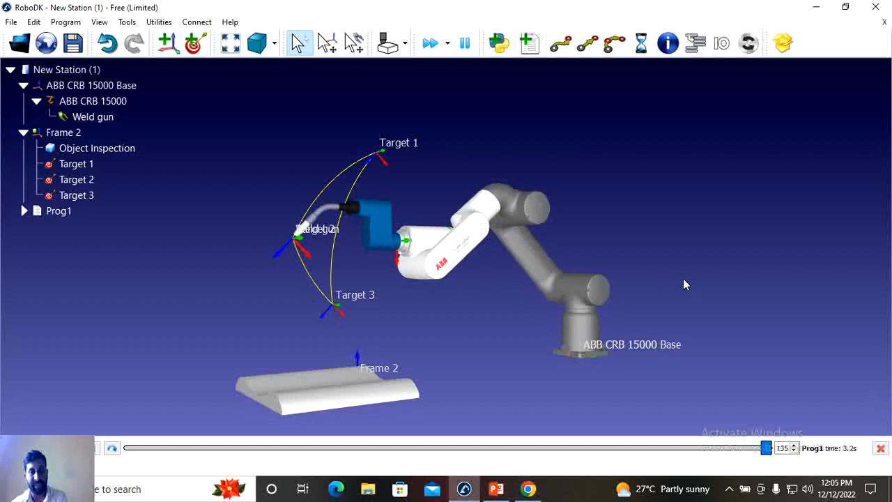
key(slash)
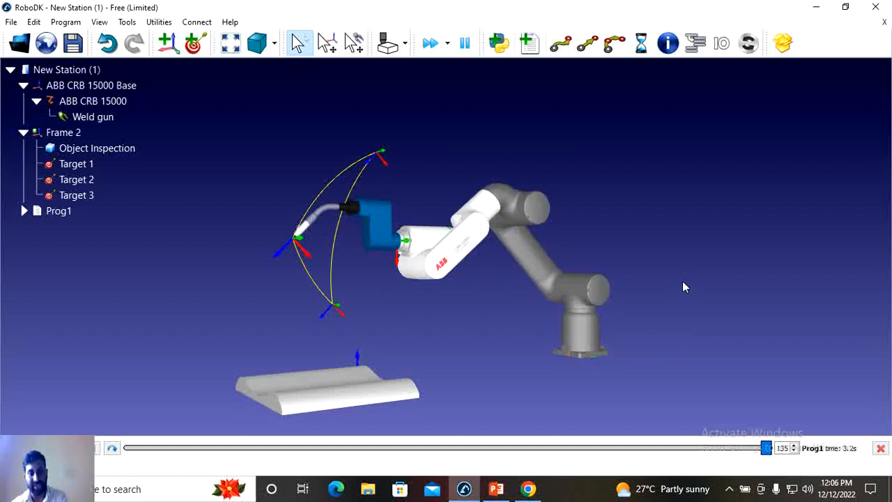
key(slash)
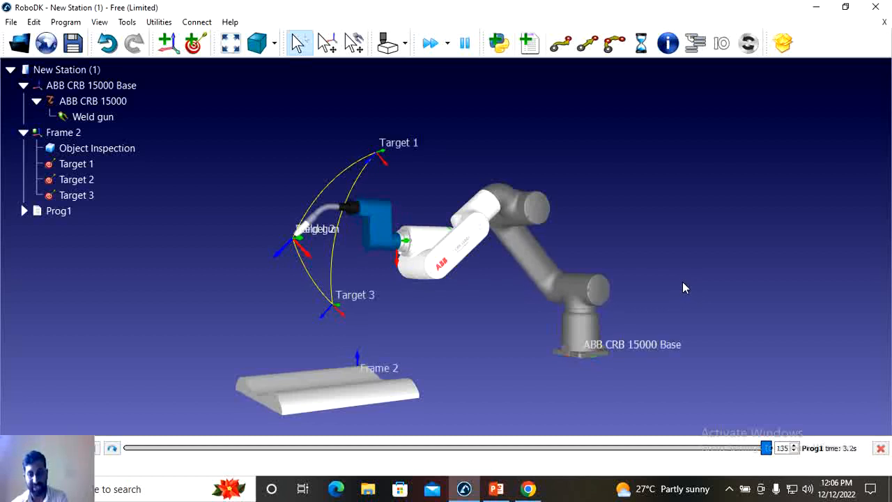
key(slash)
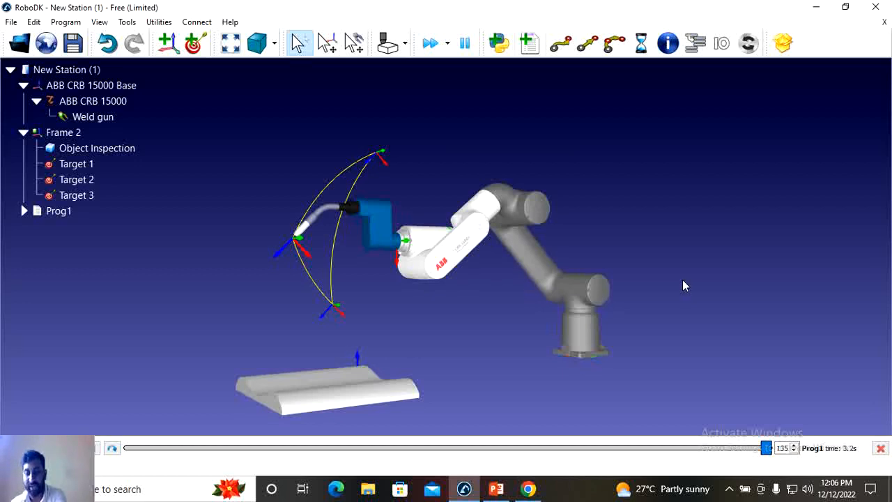
- Show and hide the robot's workspace envelope twice to inspect its reach around the targets and inspection object
key(asterisk)
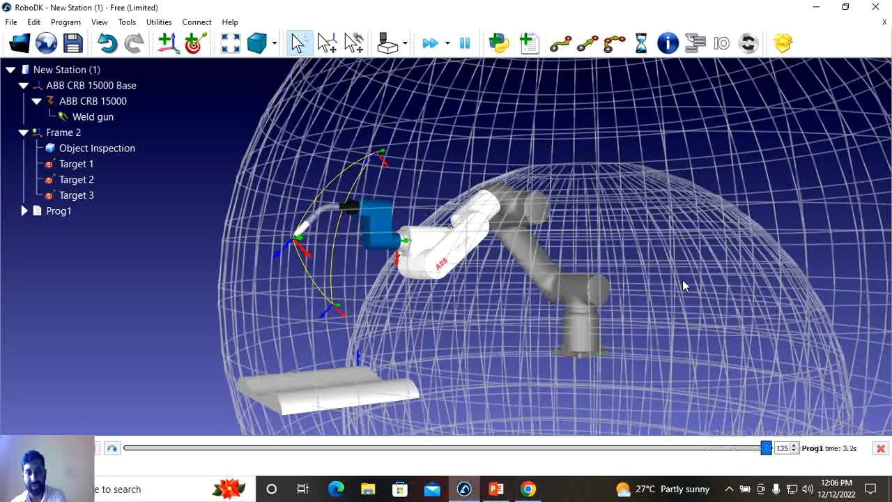
key(asterisk)
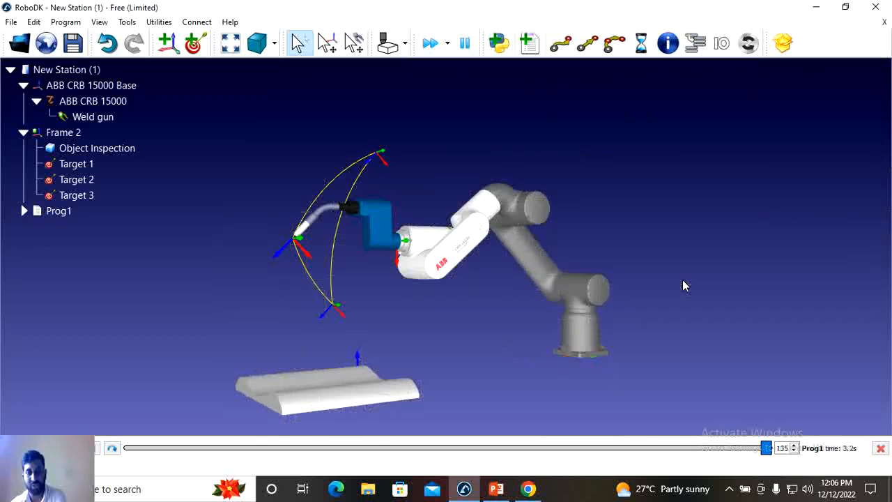
key(asterisk)
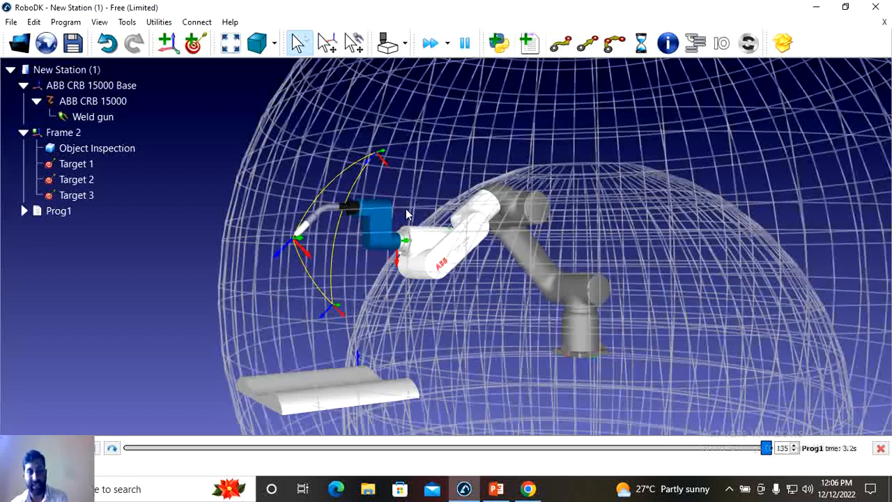
key(asterisk)
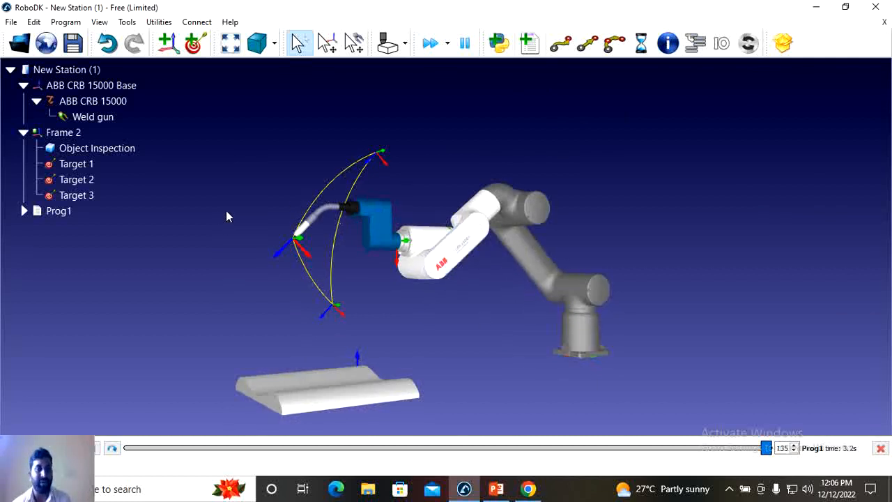
click(131, 139)
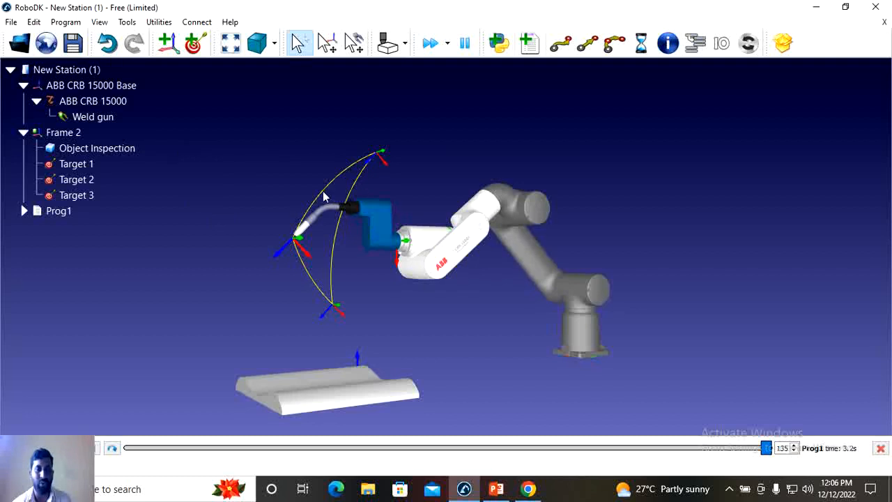